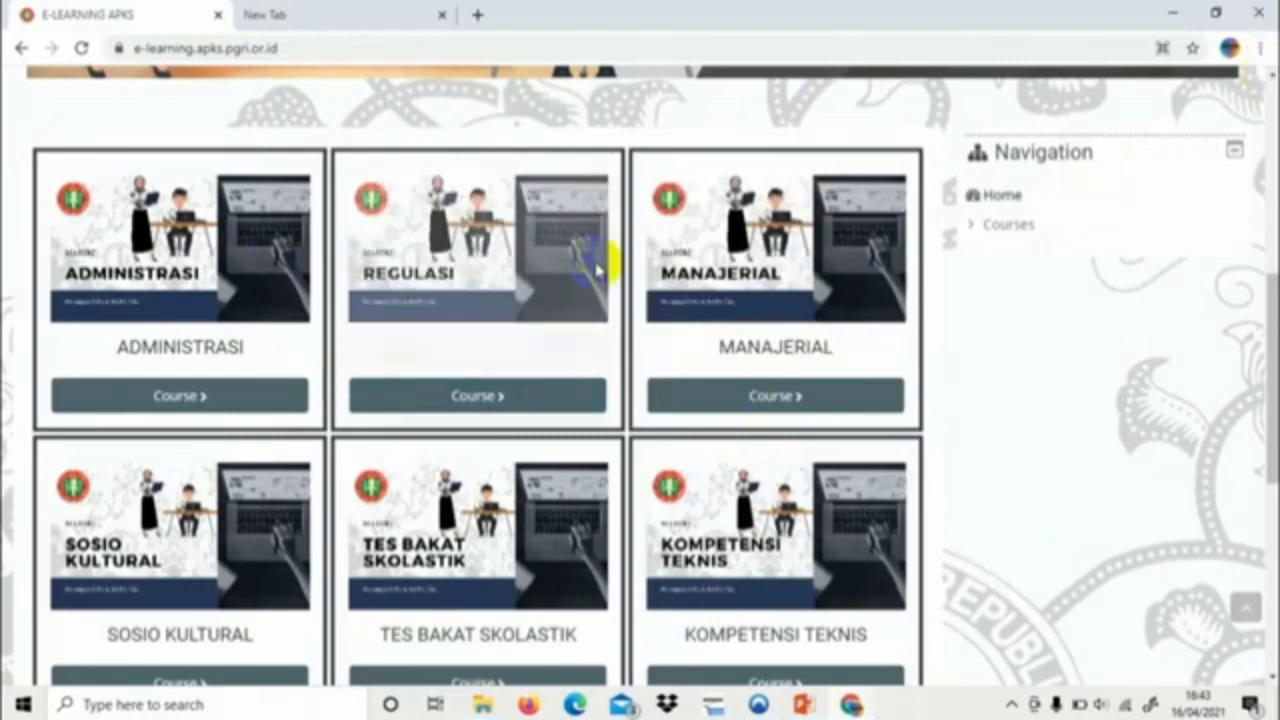
Open the TES BAKAT SKOLASTIK course to reach the E-Learning APKS login page
{"action": "left_click", "coordinate": [460, 682]}
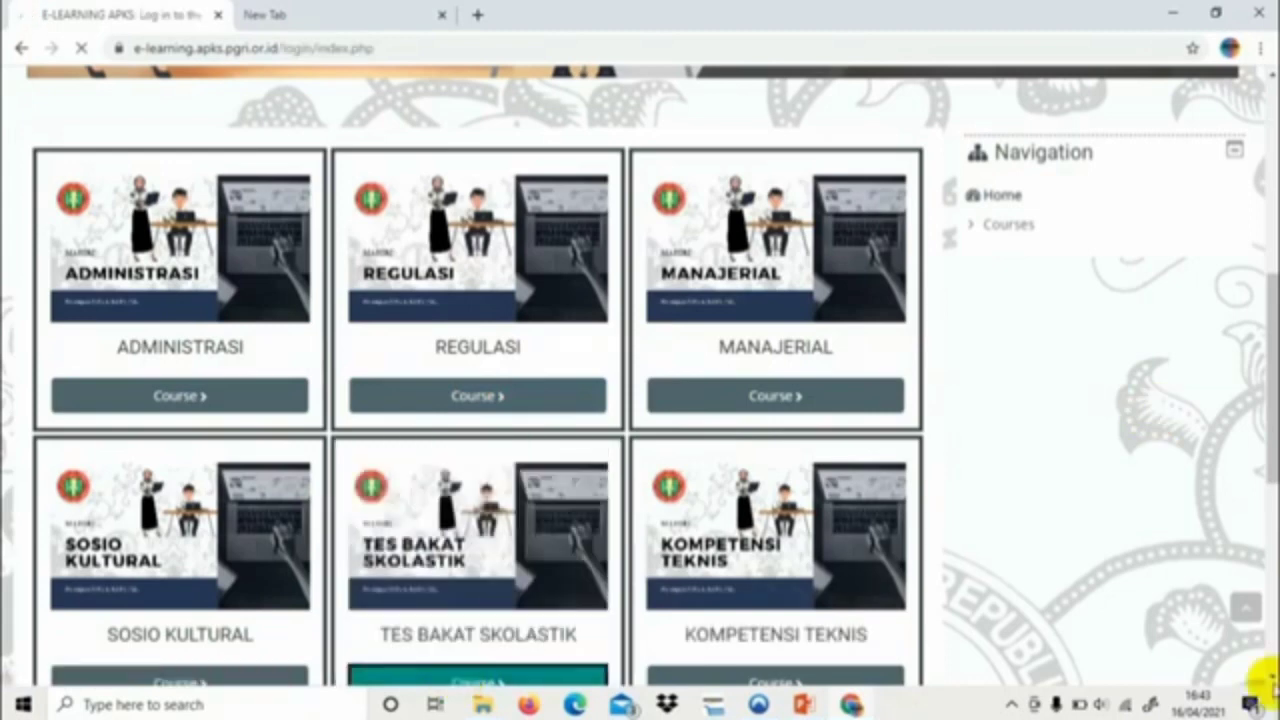
{"action": "scroll", "coordinate": [1270, 680], "scroll_direction": "down", "scroll_amount": 1}
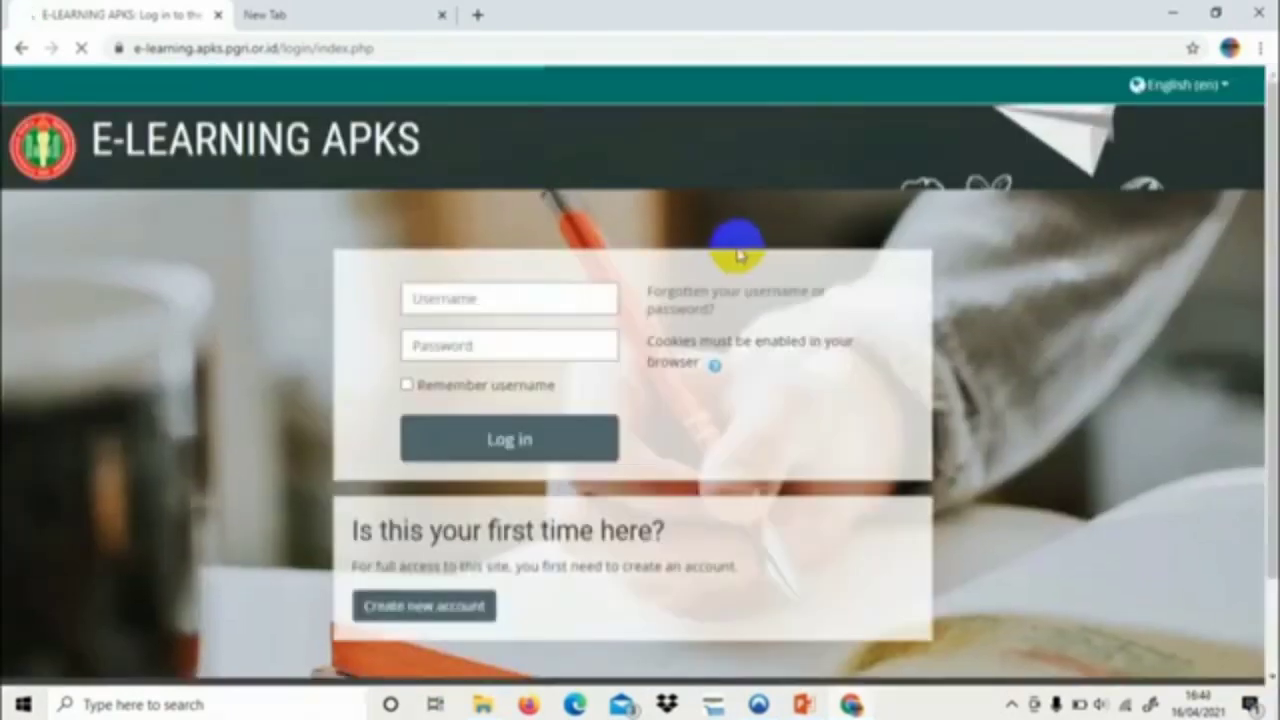
{"action": "left_click", "coordinate": [546, 298]}
{"action": "left_click", "coordinate": [702, 432]}
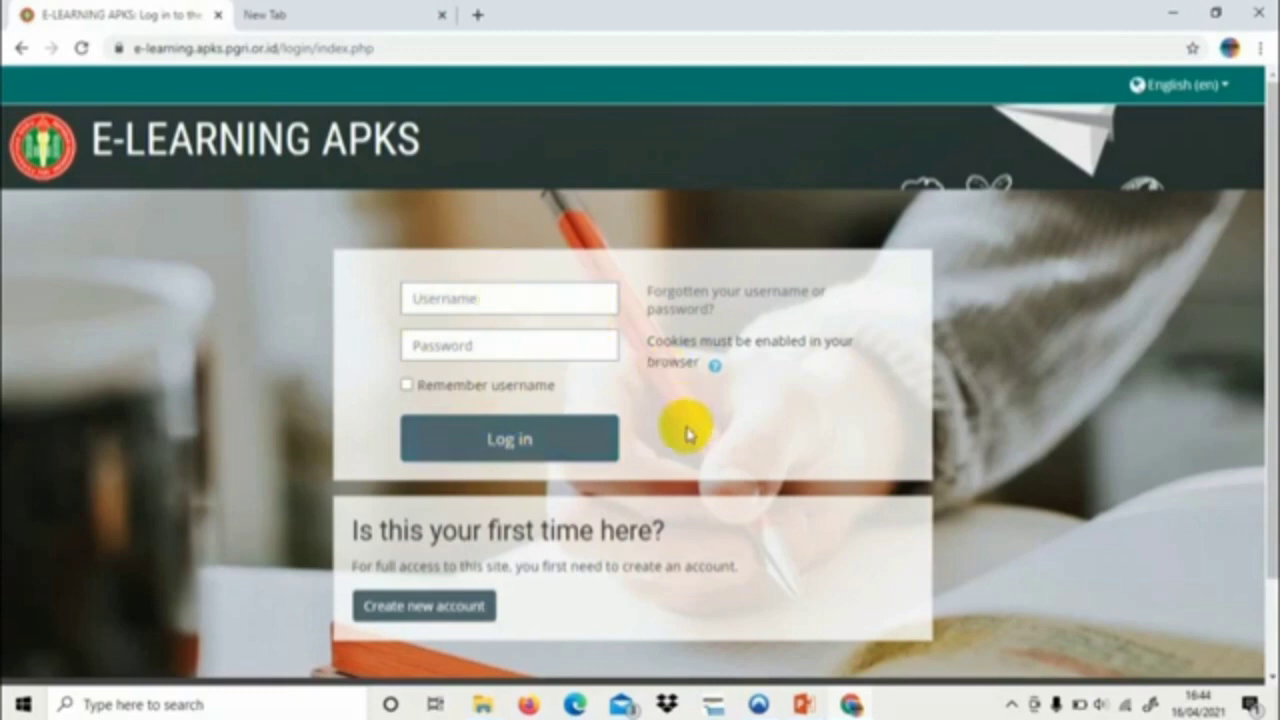
Start a new account and enter a username and lowercase password in the signup form
{"action": "left_click", "coordinate": [433, 612]}
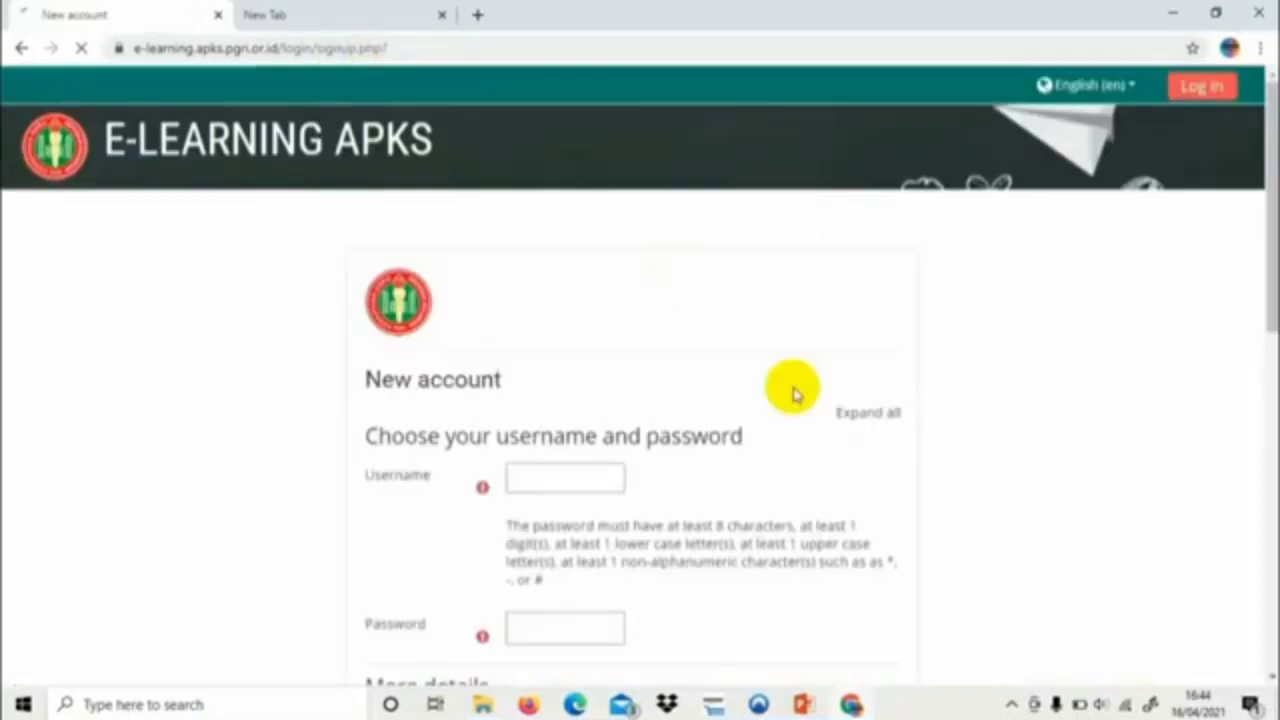
{"action": "scroll", "coordinate": [1265, 675], "scroll_direction": "down", "scroll_amount": 1}
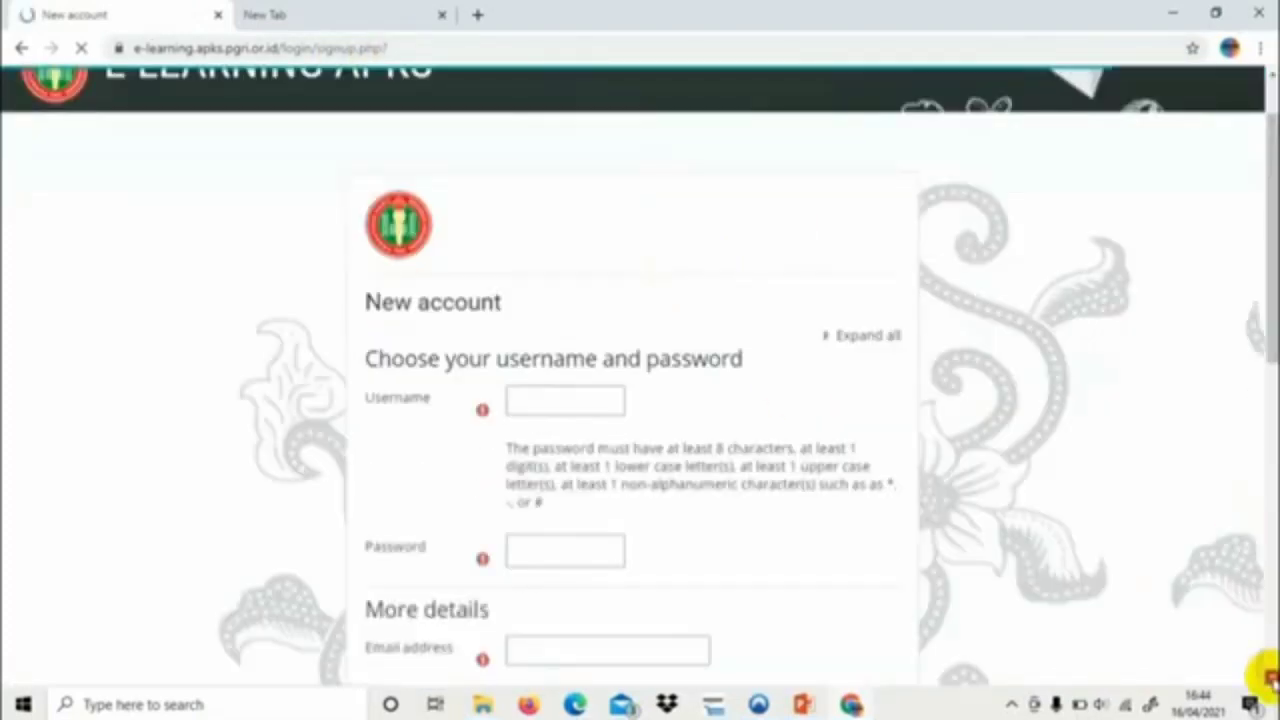
{"action": "scroll", "coordinate": [676, 428], "scroll_direction": "down", "scroll_amount": 1}
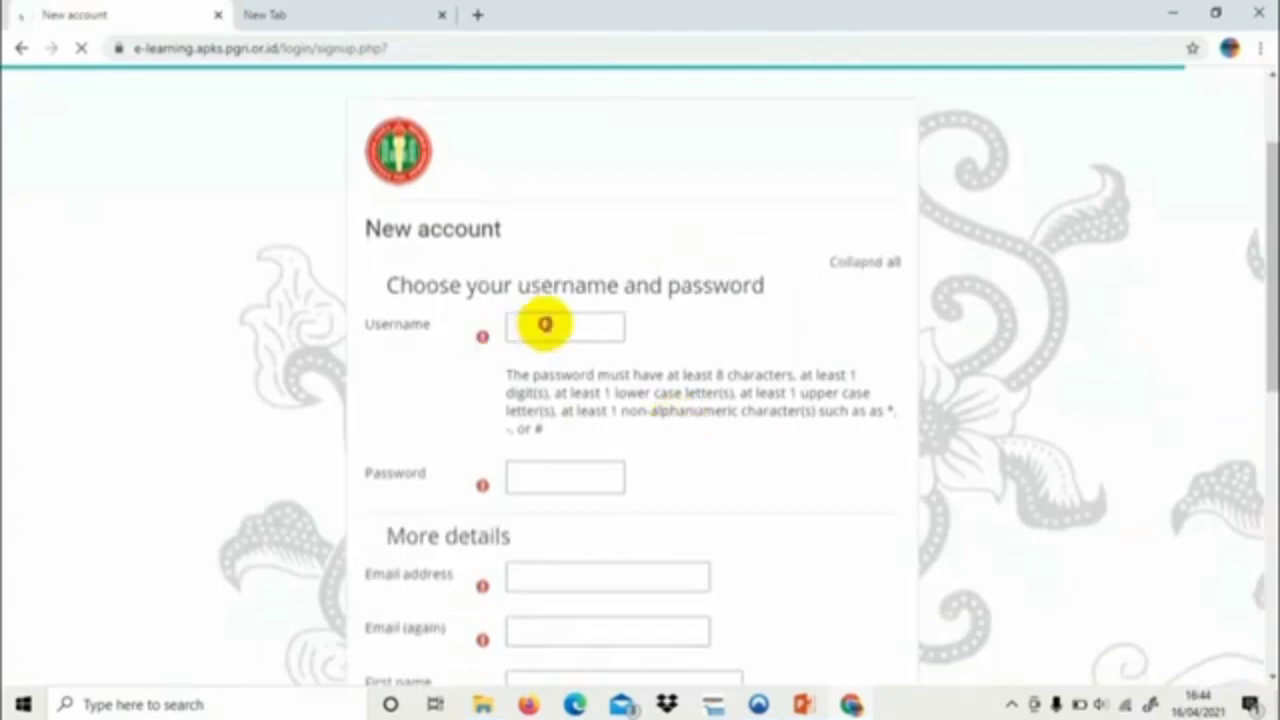
{"action": "left_click", "coordinate": [545, 327]}
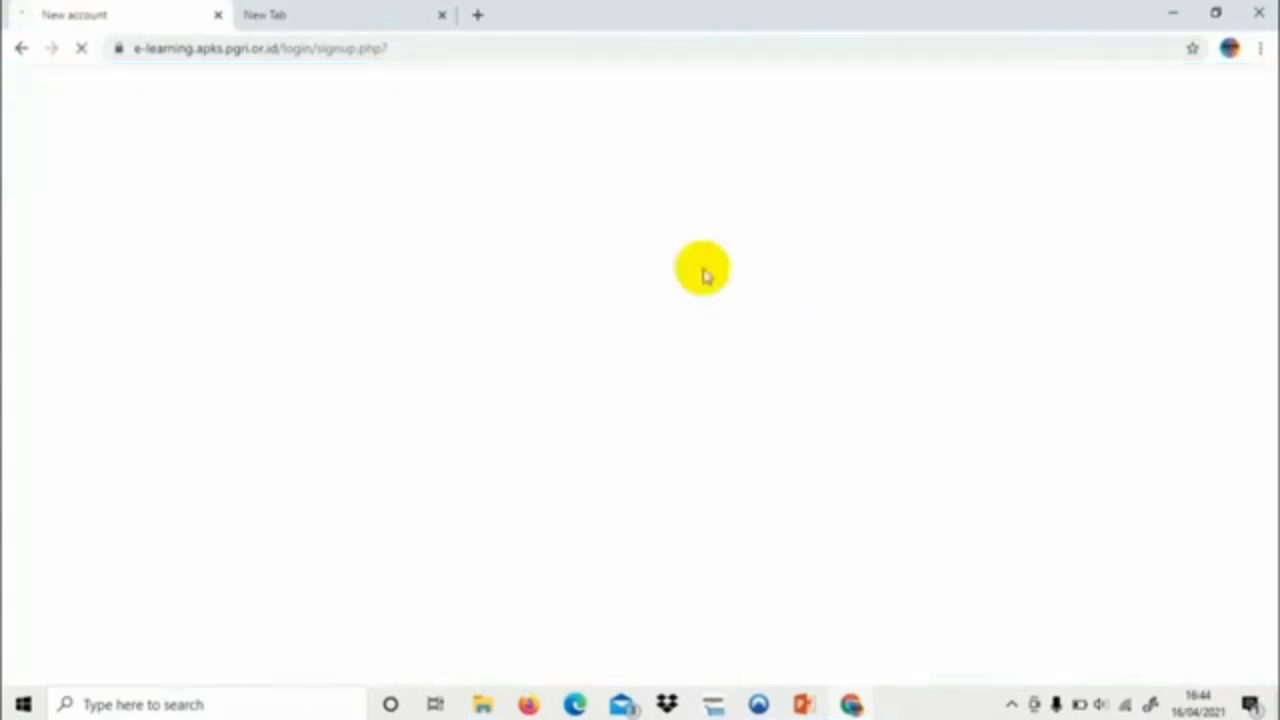
{"action": "left_click", "coordinate": [608, 481]}
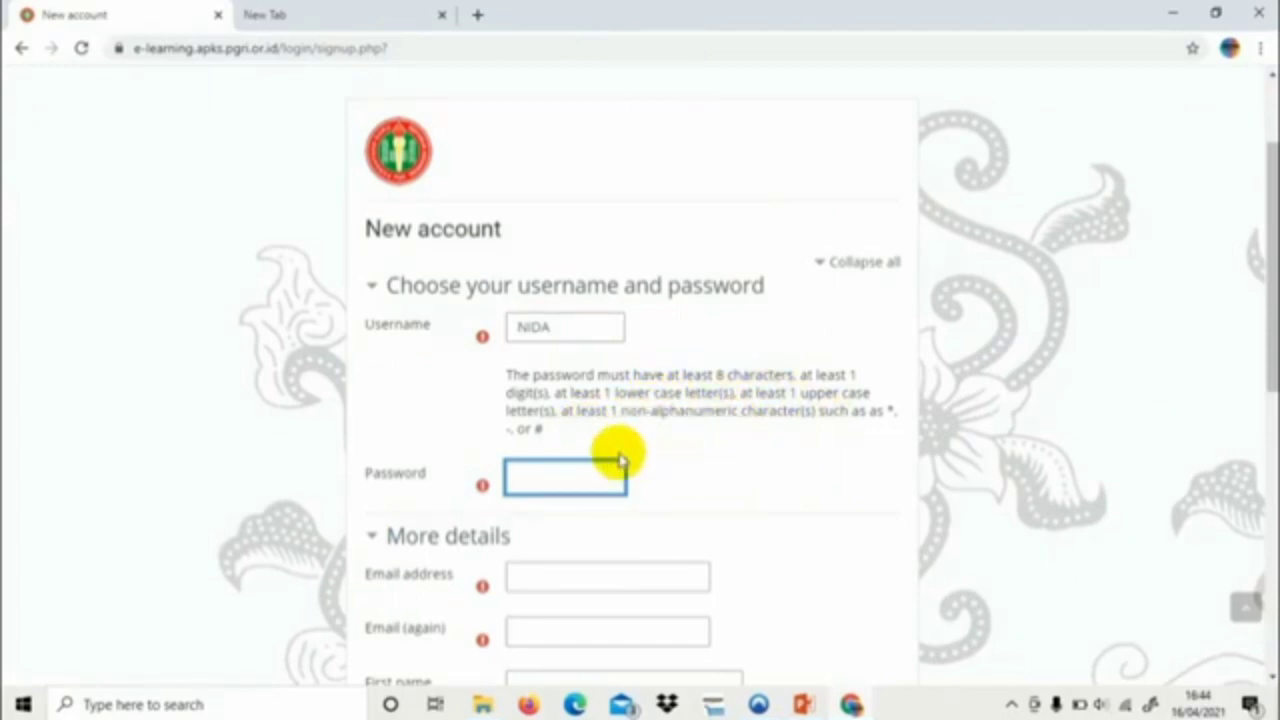
{"action": "key", "text": "Caps_Lock"}
{"action": "type", "text": "nid"}
Enter the e-mail address and copy it into the Email (again) field
{"action": "scroll", "coordinate": [1268, 676], "scroll_direction": "down", "scroll_amount": 3}
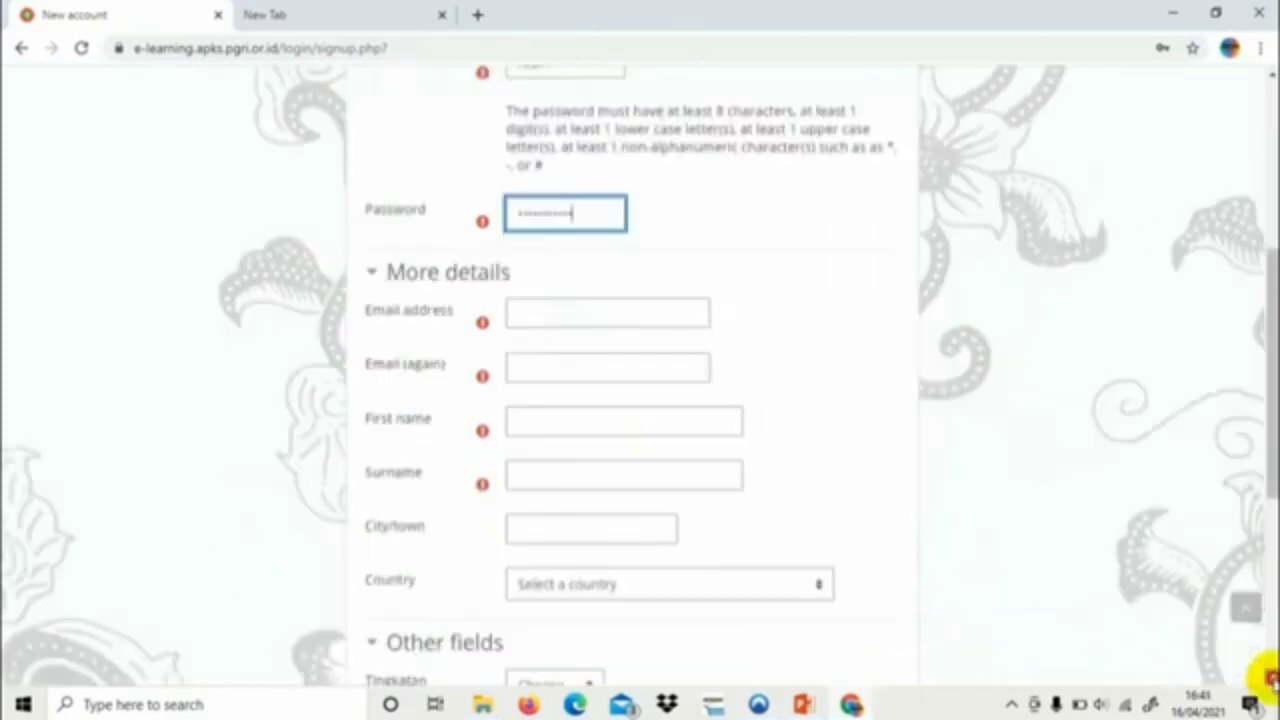
{"action": "left_click", "coordinate": [623, 273]}
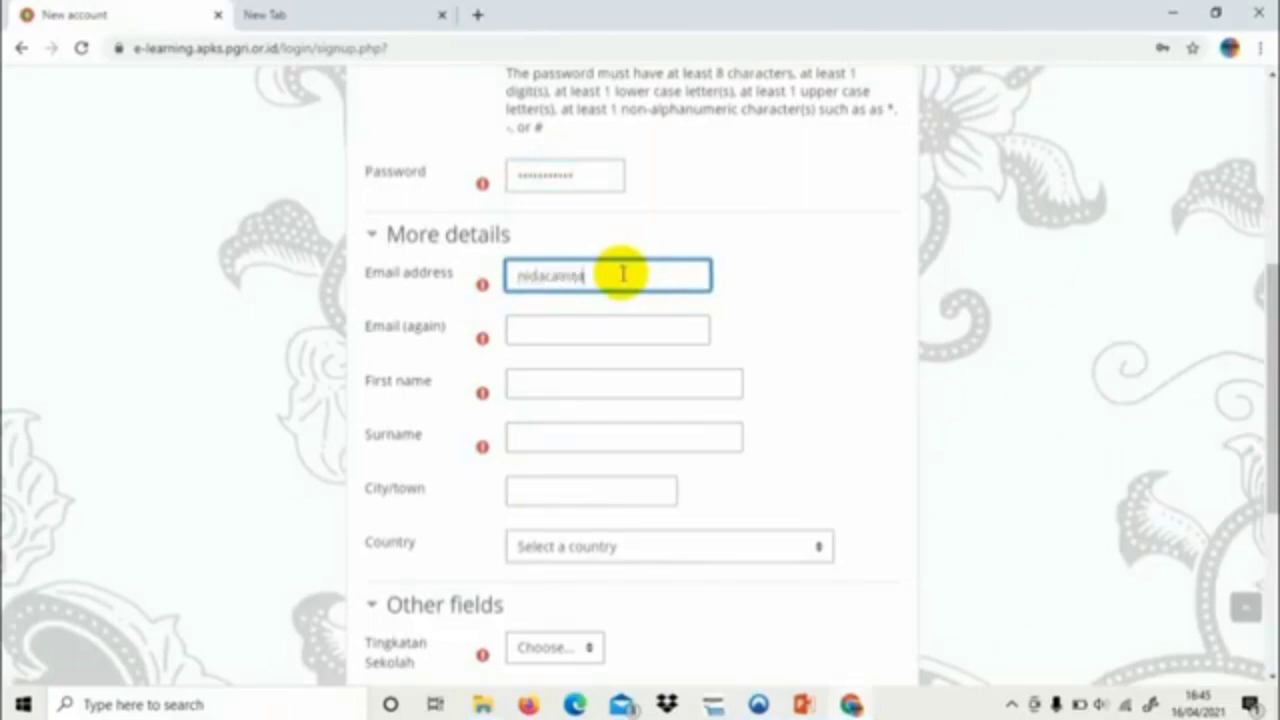
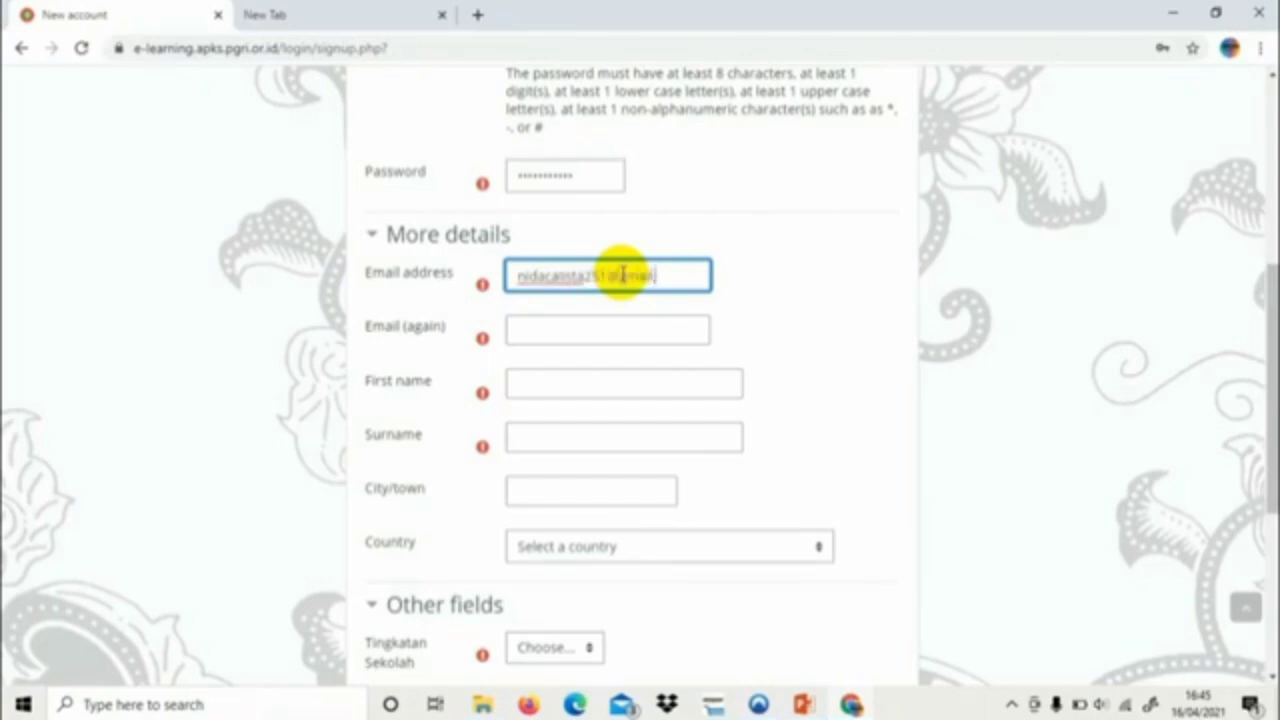
{"action": "left_click", "coordinate": [583, 334]}
{"action": "left_click", "coordinate": [606, 280]}
{"action": "key", "text": "ctrl+a"}
{"action": "key", "text": "ctrl+c"}
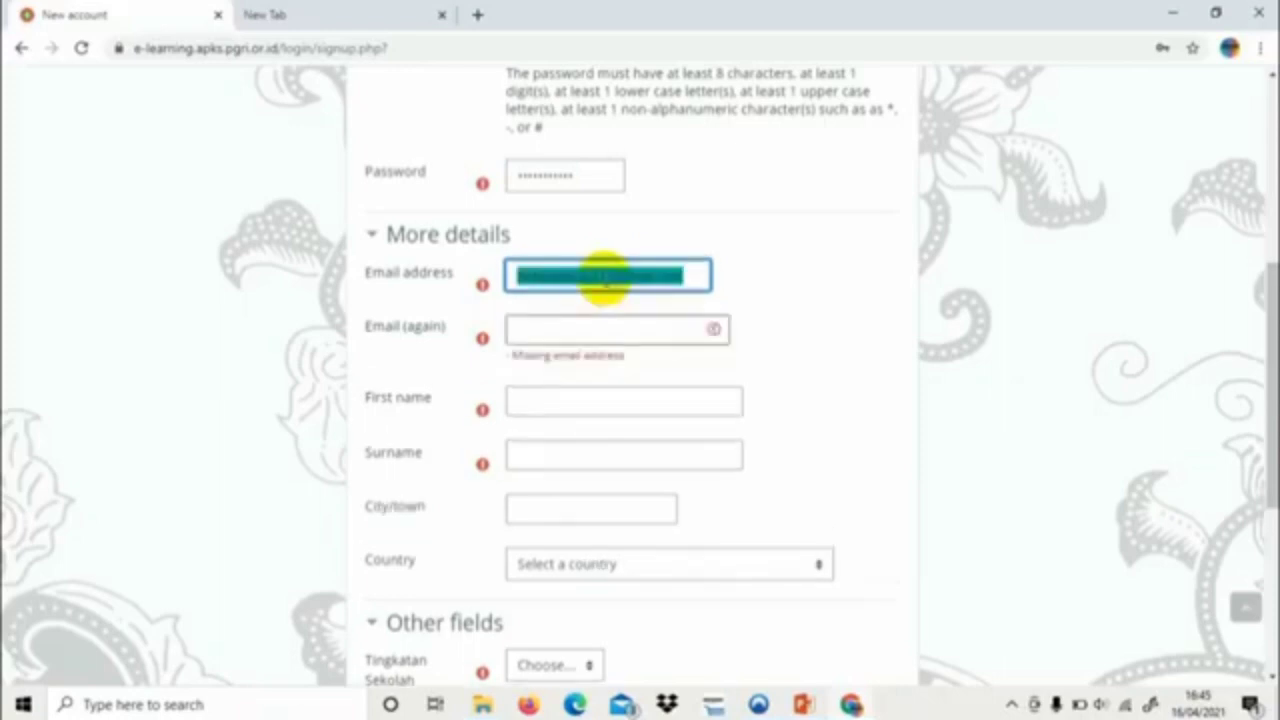
{"action": "left_click", "coordinate": [606, 332]}
{"action": "key", "text": "ctrl+v"}
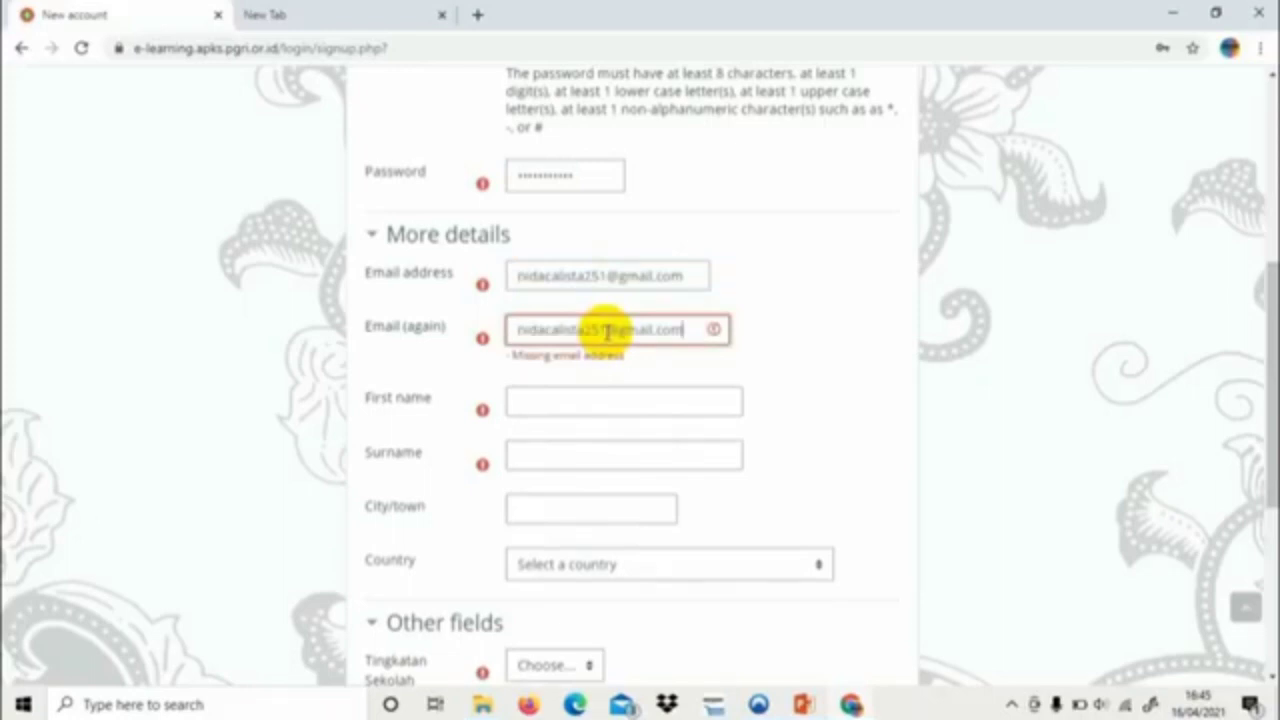
Fill in the user's first name and surname
{"action": "left_click", "coordinate": [600, 402]}
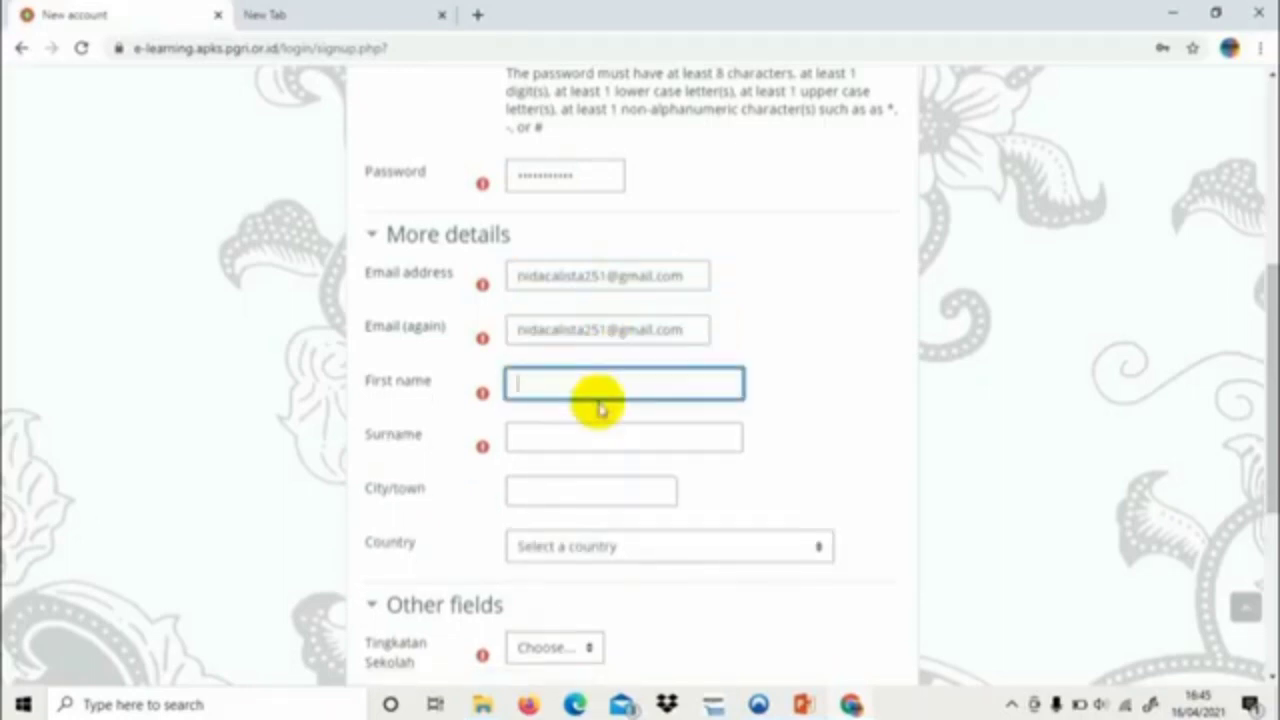
{"action": "left_click", "coordinate": [602, 437]}
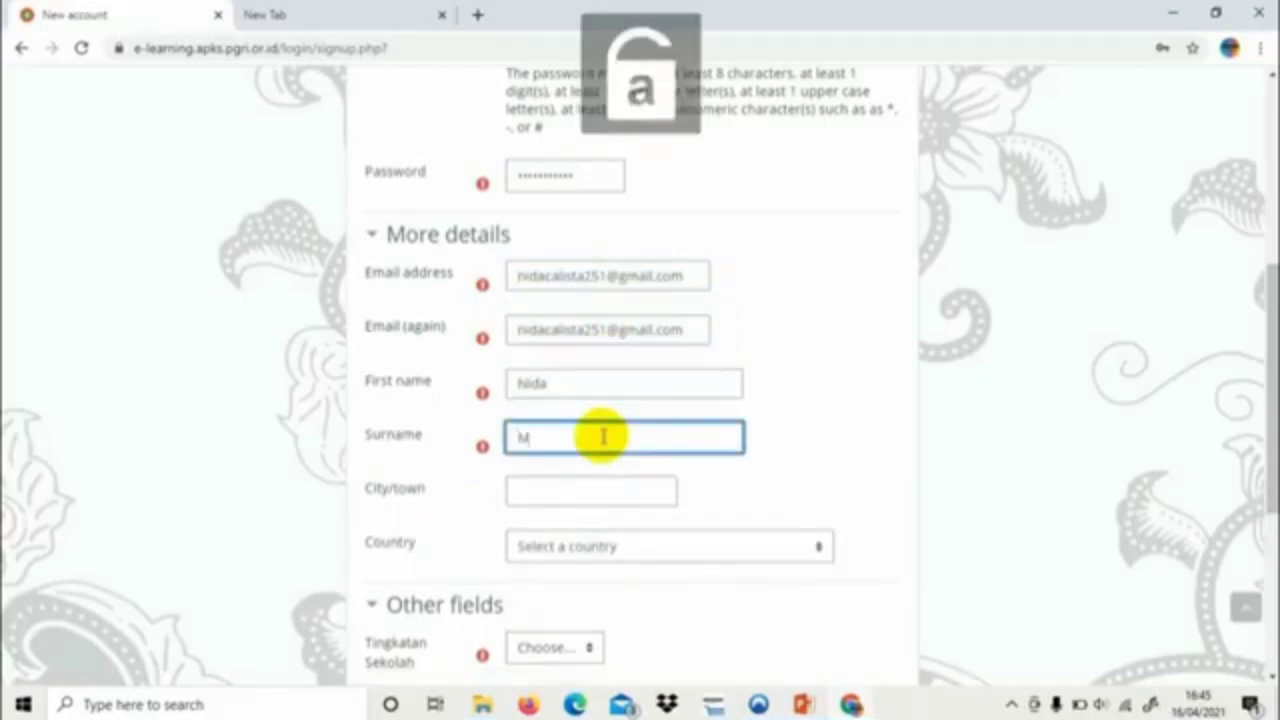
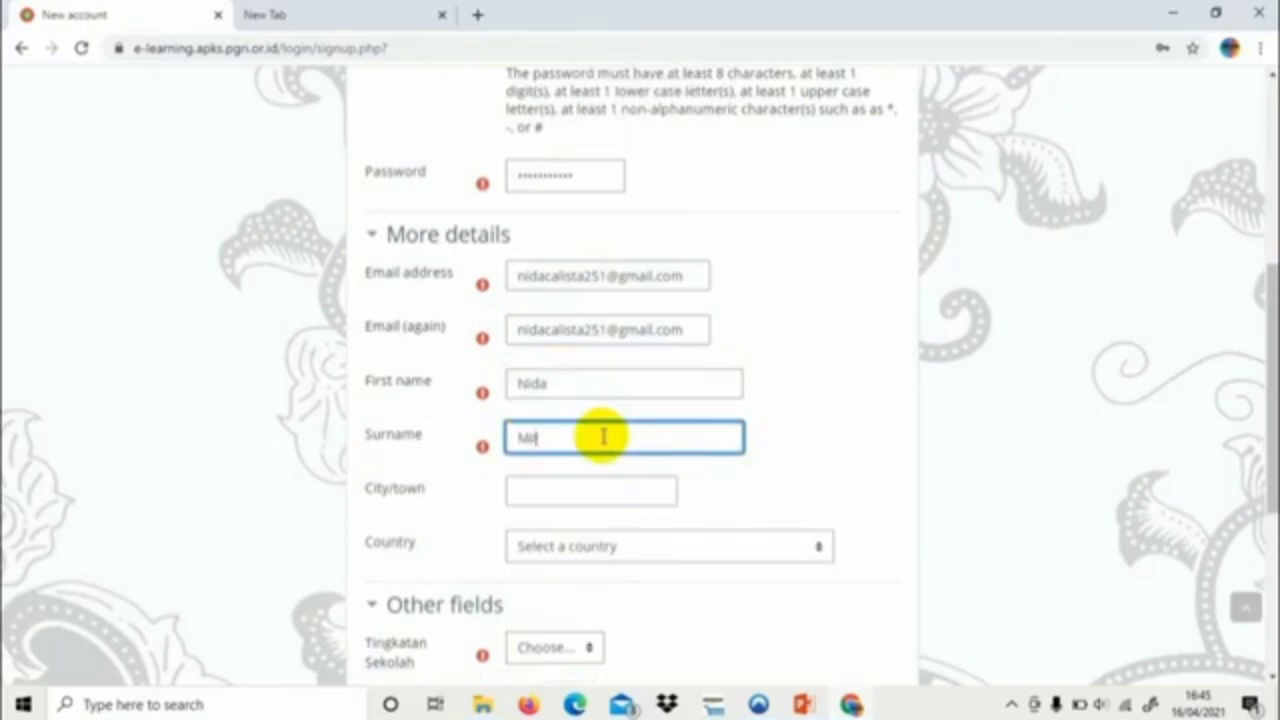
Set the Country dropdown to Indonesia
{"action": "left_click", "coordinate": [590, 491]}
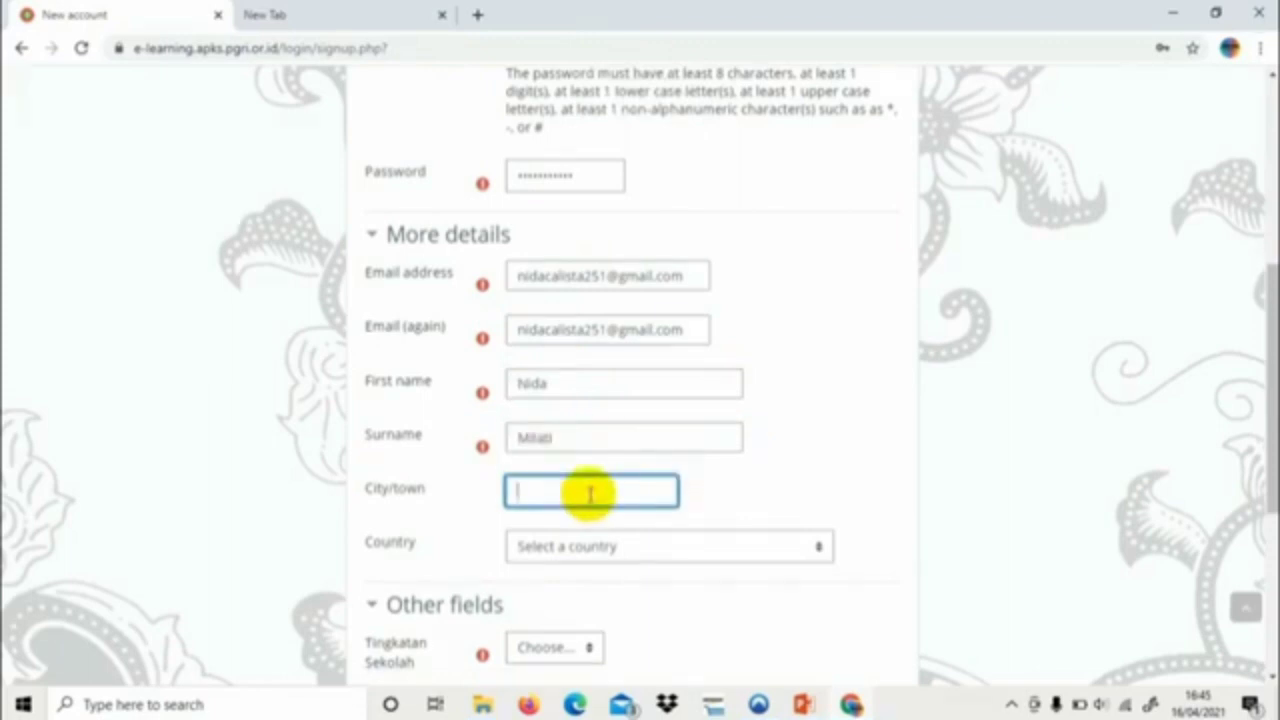
{"action": "left_click", "coordinate": [814, 546]}
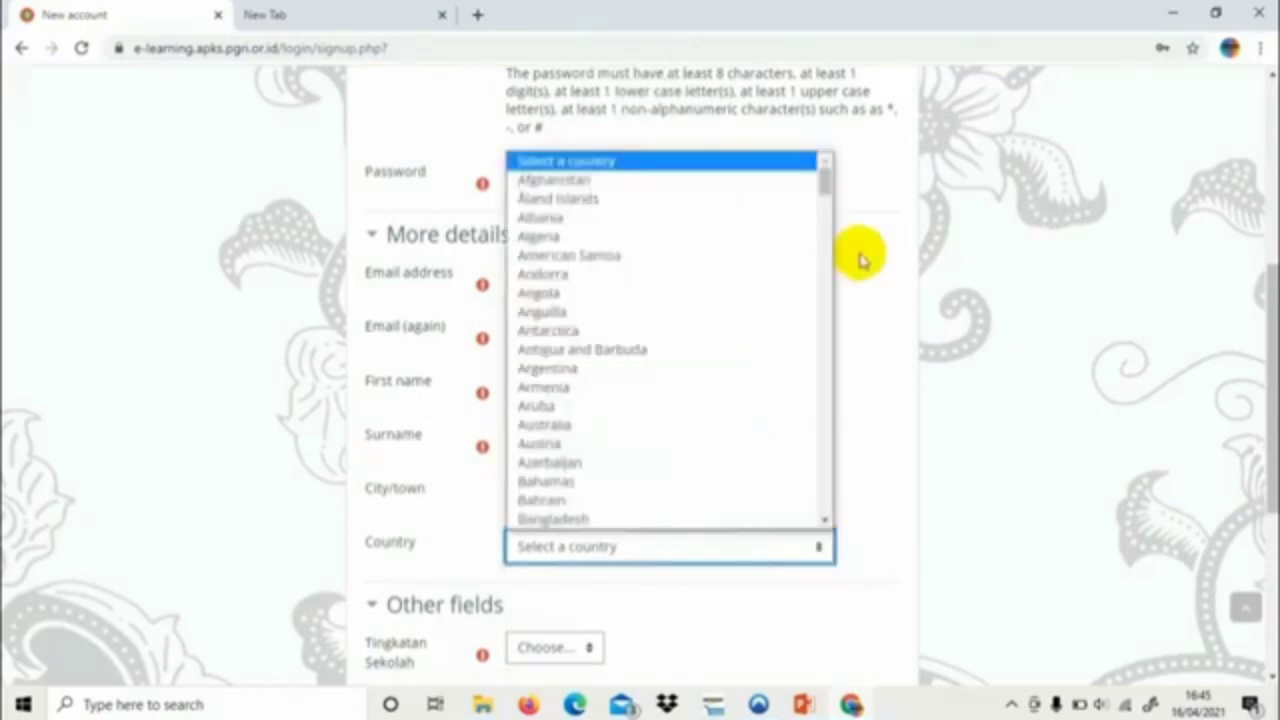
{"action": "scroll", "coordinate": [822, 348], "scroll_direction": "down", "scroll_amount": 1}
{"action": "scroll", "coordinate": [822, 348], "scroll_direction": "down", "scroll_amount": 8}
{"action": "scroll", "coordinate": [826, 196], "scroll_direction": "up", "scroll_amount": 4}
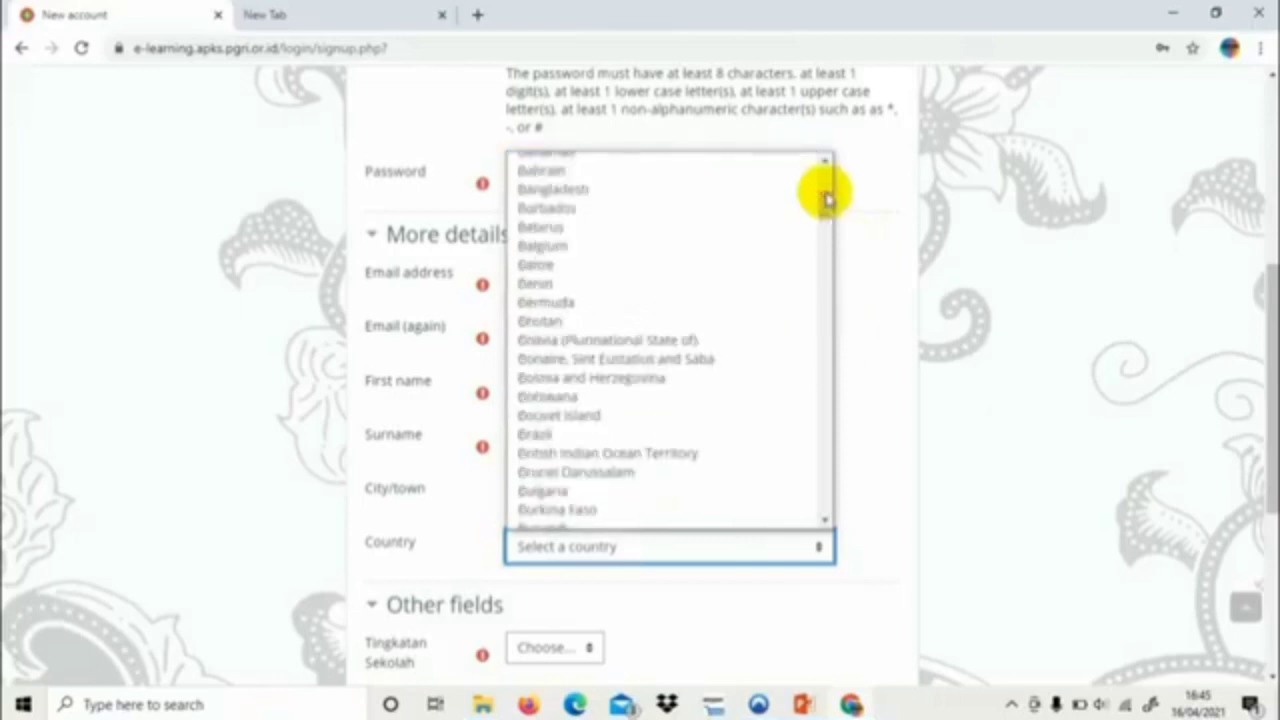
{"action": "left_click_drag", "start_coordinate": [826, 196], "coordinate": [829, 309]}
{"action": "left_click", "coordinate": [600, 274]}
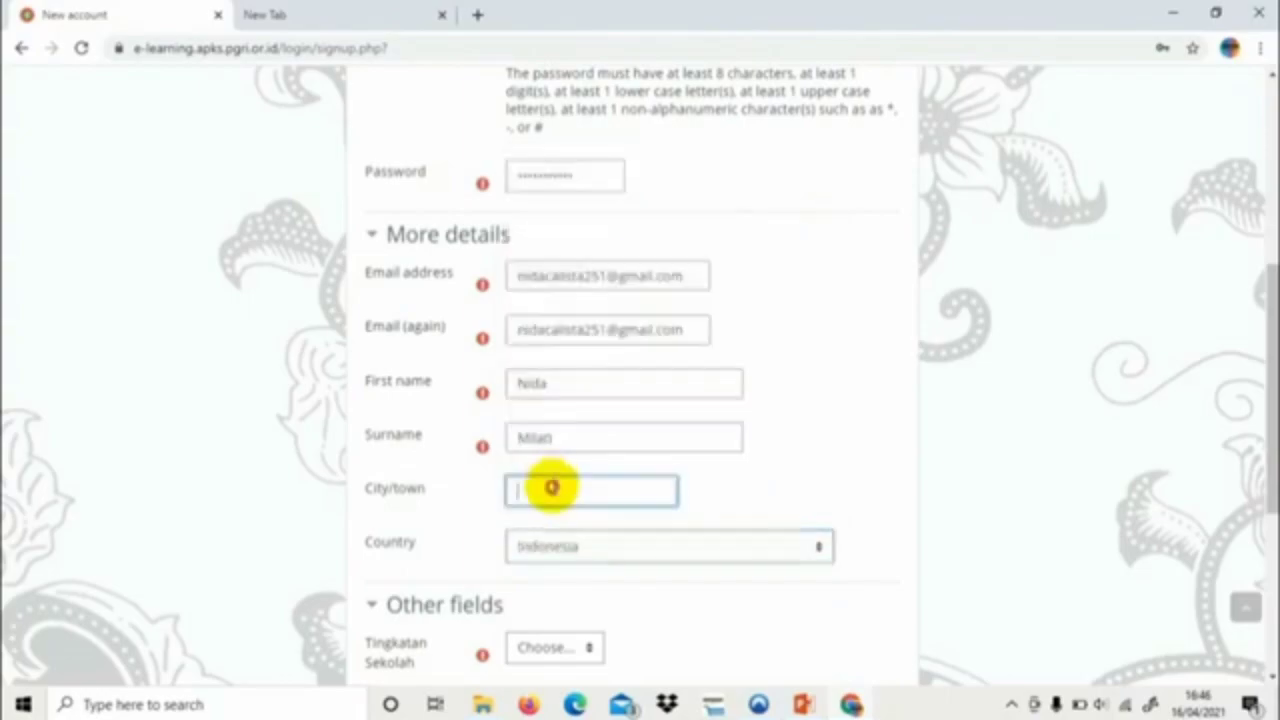
{"action": "left_click", "coordinate": [551, 489]}
{"action": "key", "text": "Caps_Lock"}
Enter Banyuwangi as the city/town
{"action": "type", "text": "B"}
{"action": "key", "text": "Caps_Lock"}
{"action": "type", "text": "anyuwangi"}
{"action": "scroll", "coordinate": [747, 525], "scroll_direction": "down", "scroll_amount": 3}
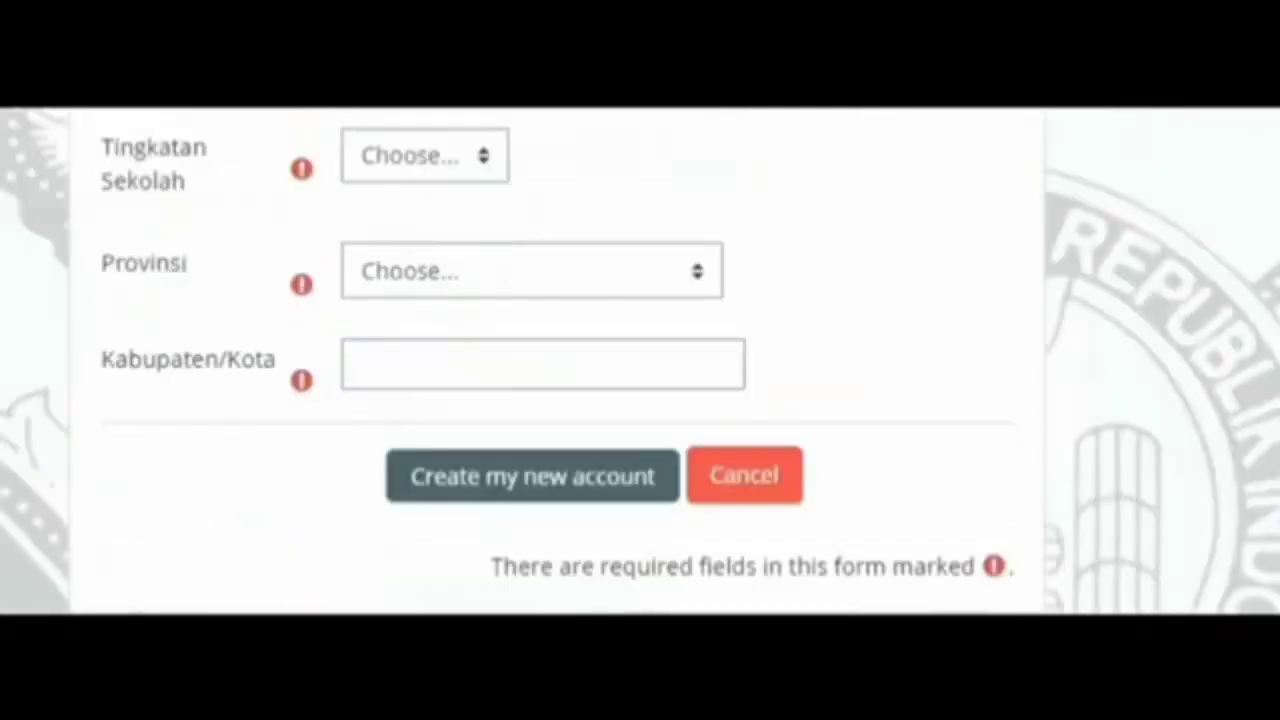
Set Tingkatan Sekolah to SMA/SMK and Provinsi to 15. Jawa Timur
{"action": "left_click", "coordinate": [478, 165]}
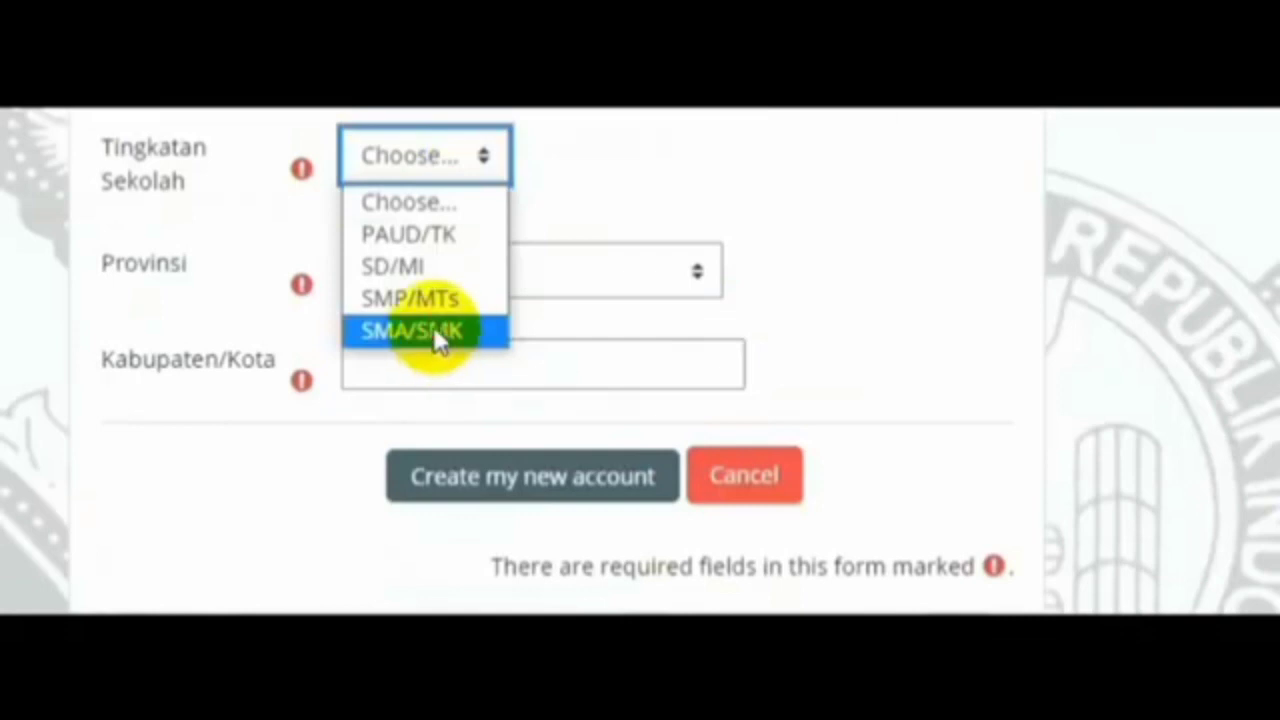
{"action": "left_click", "coordinate": [433, 326]}
{"action": "left_click", "coordinate": [699, 276]}
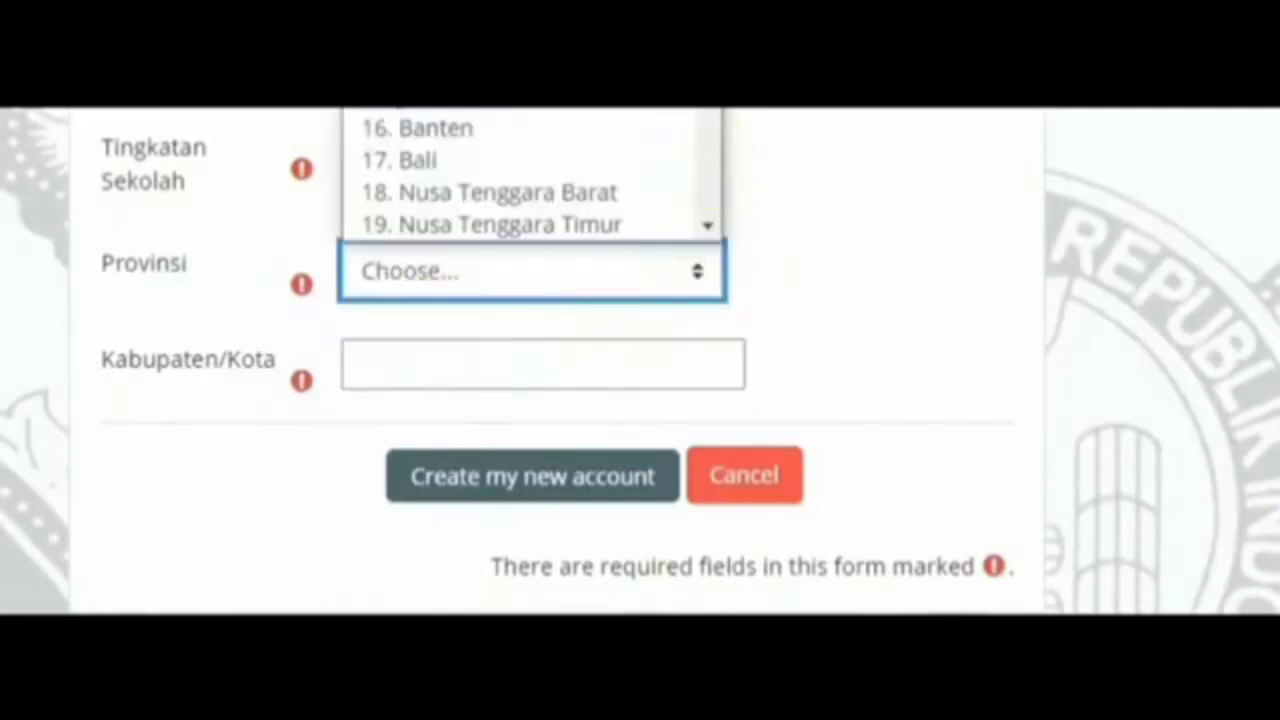
{"action": "left_click", "coordinate": [531, 109]}
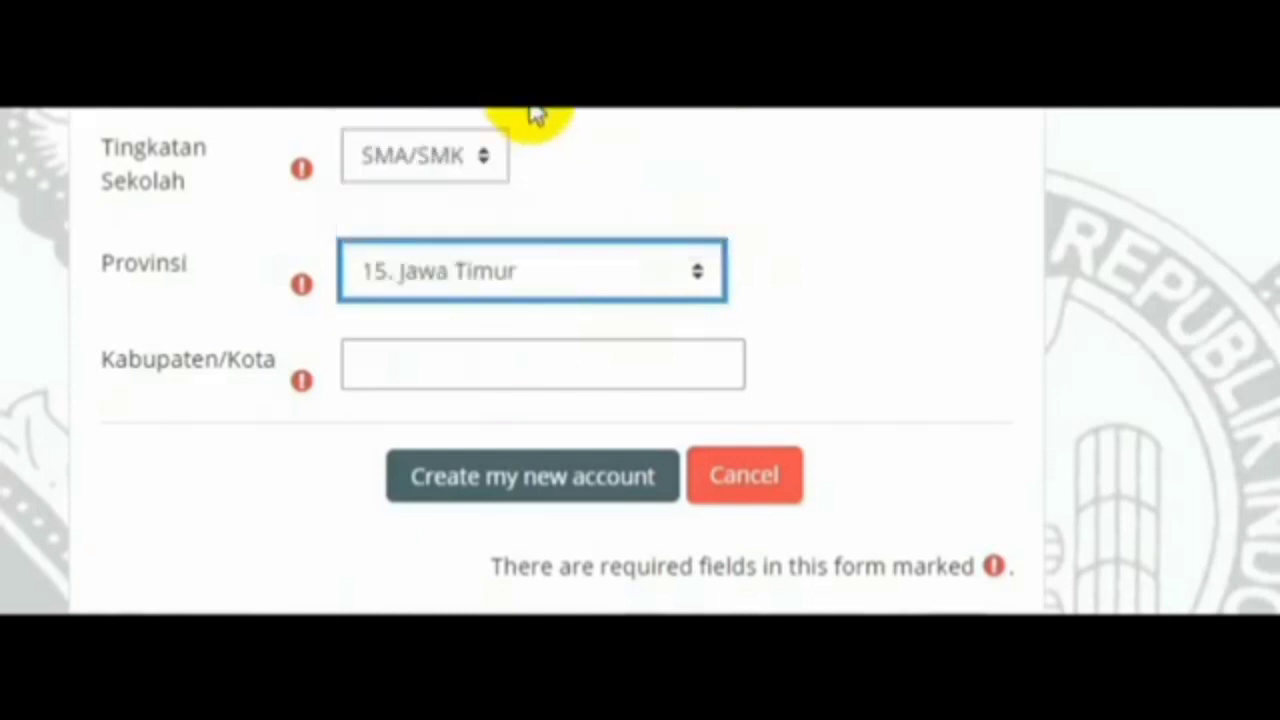
{"action": "left_click", "coordinate": [479, 365]}
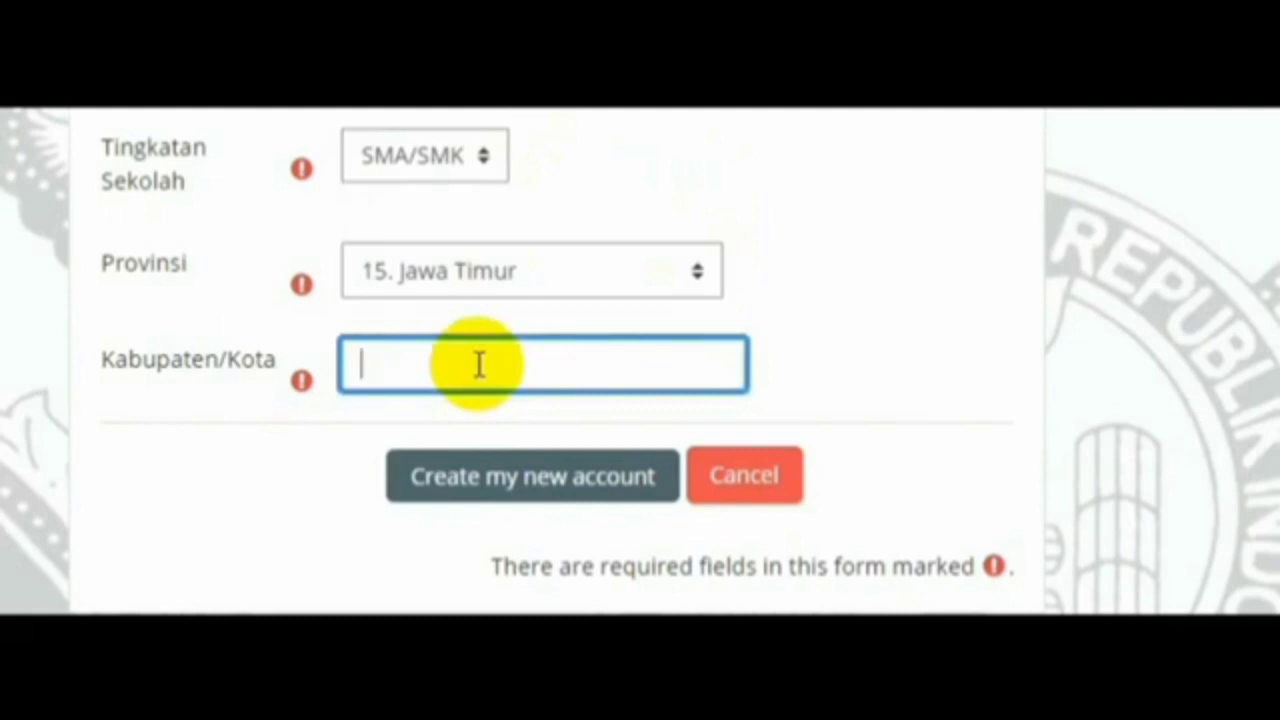
Enter Banyuwangi as Kabupaten/Kota and submit the registration form
{"action": "type", "text": "Banyuwangi"}
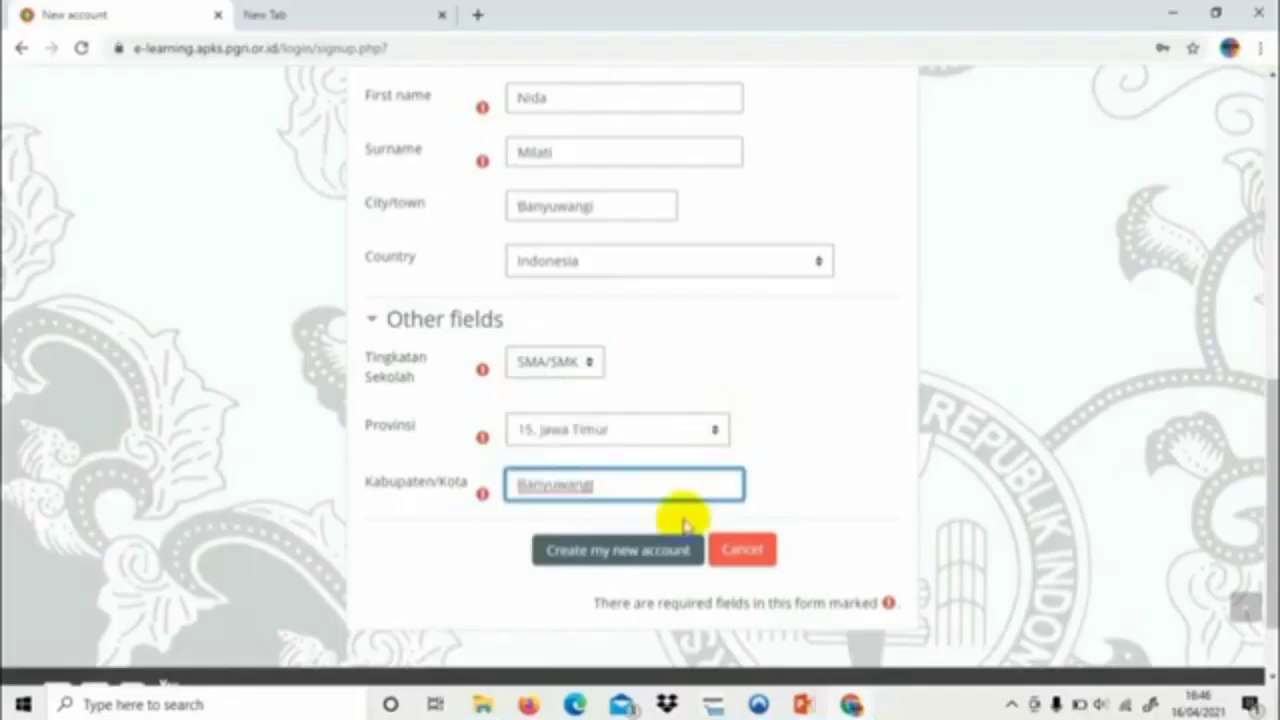
{"action": "left_click", "coordinate": [655, 556]}
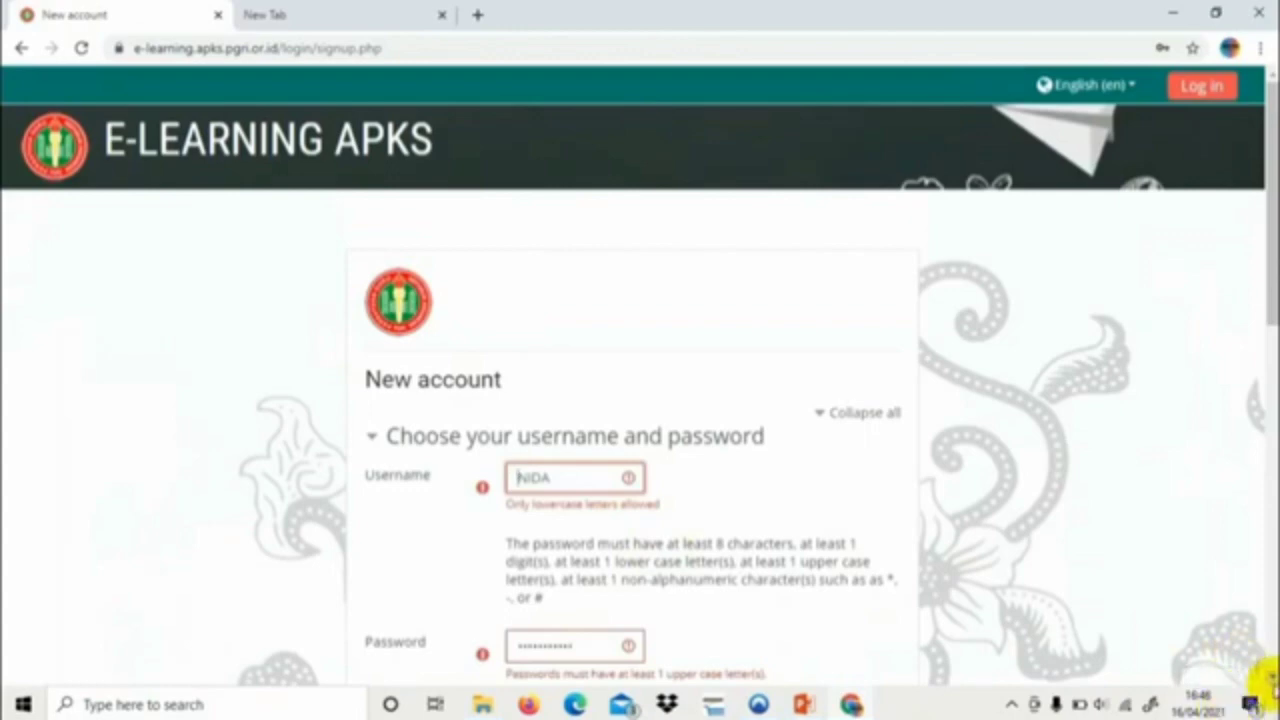
Replace the rejected username with an all-lowercase username
{"action": "scroll", "coordinate": [1265, 678], "scroll_direction": "down", "scroll_amount": 4}
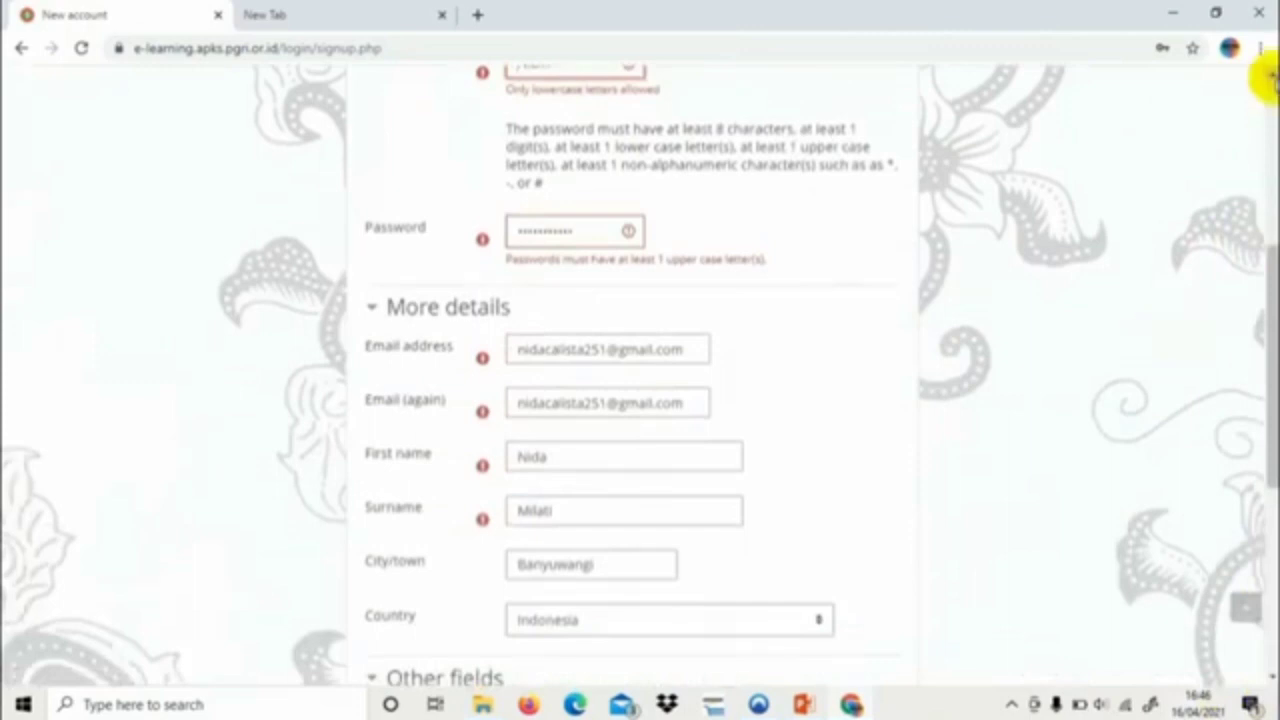
{"action": "left_click", "coordinate": [1270, 78]}
{"action": "left_click", "coordinate": [1270, 78]}
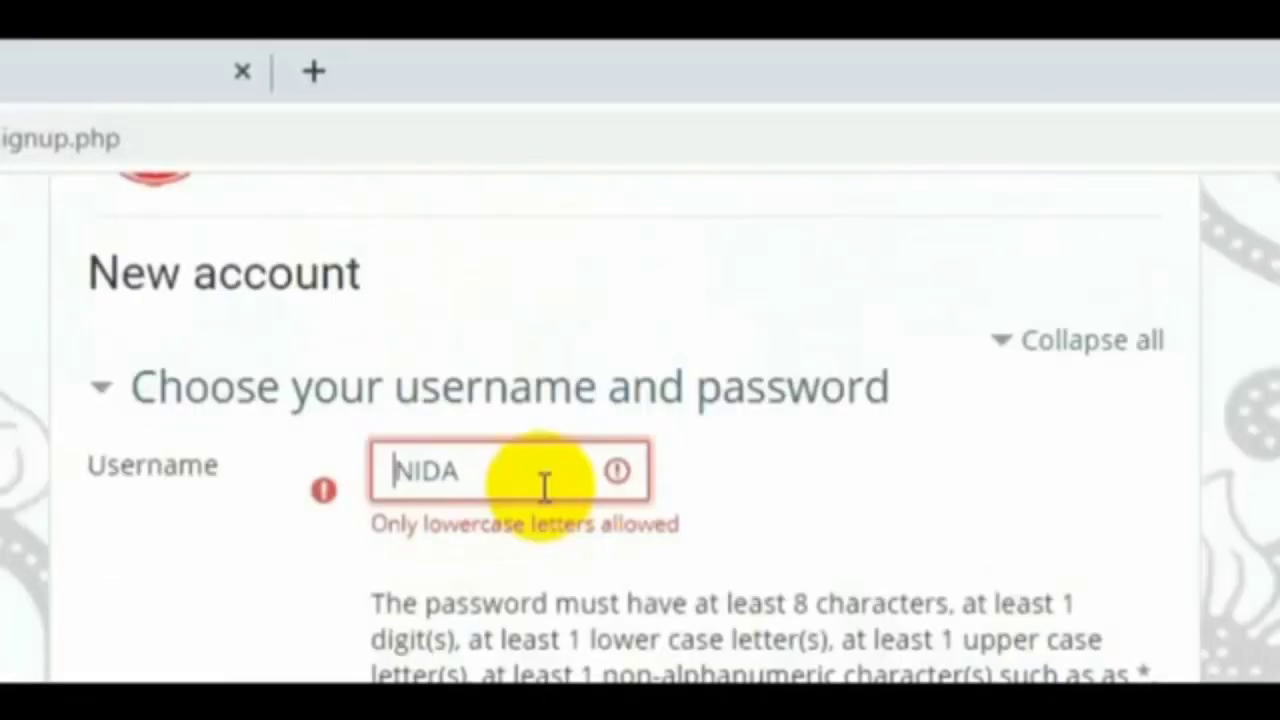
{"action": "left_click", "coordinate": [583, 219]}
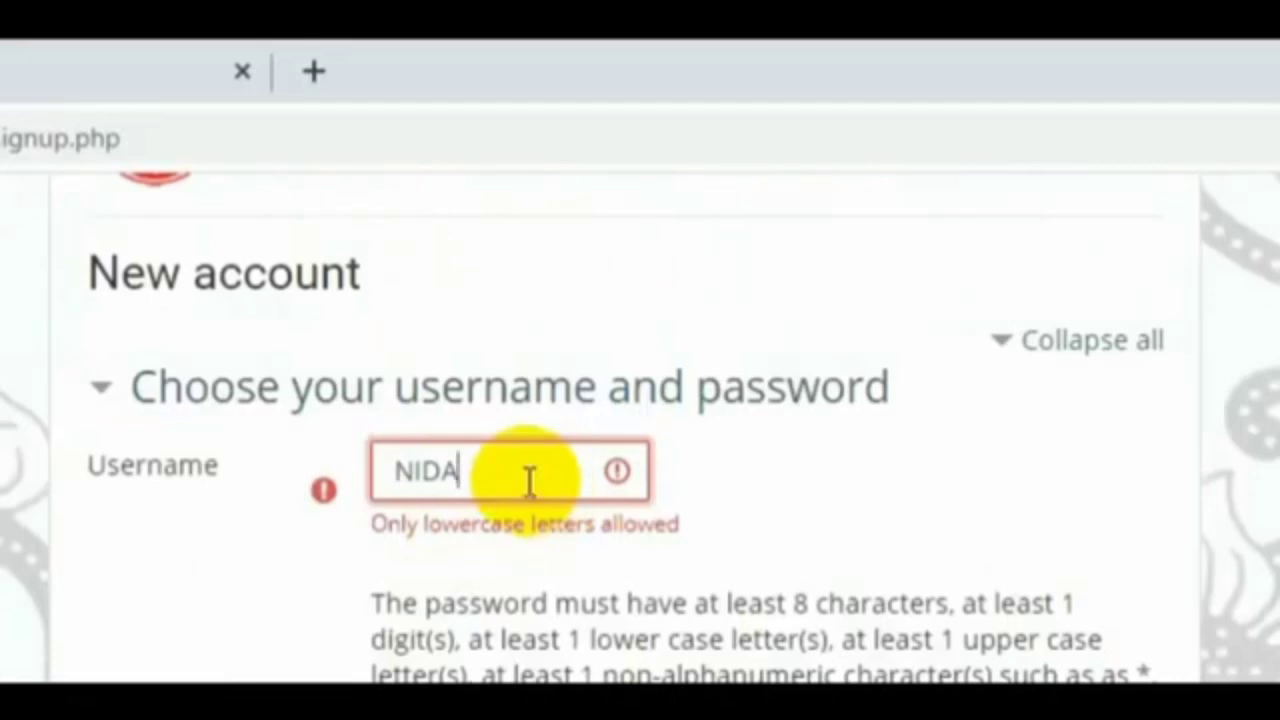
{"action": "key", "text": "BackSpace"}
{"action": "key", "text": "BackSpace"}
{"action": "key", "text": "BackSpace"}
{"action": "key", "text": "BackSpace"}
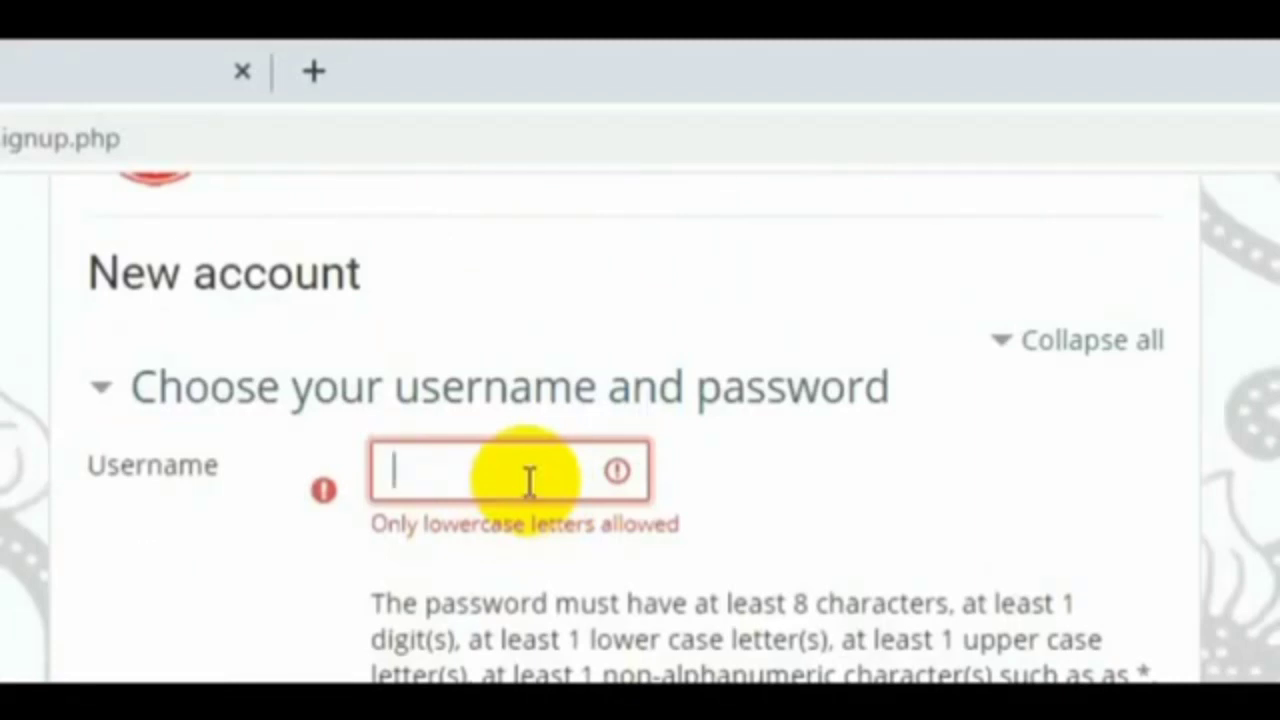
{"action": "key", "text": "Caps_Lock"}
{"action": "type", "text": "NIDA"}
{"action": "key", "text": "BackSpace"}
{"action": "key", "text": "BackSpace"}
{"action": "key", "text": "BackSpace"}
{"action": "key", "text": "BackSpace"}
{"action": "key", "text": "Caps_Lock"}
{"action": "type", "text": "nida"}
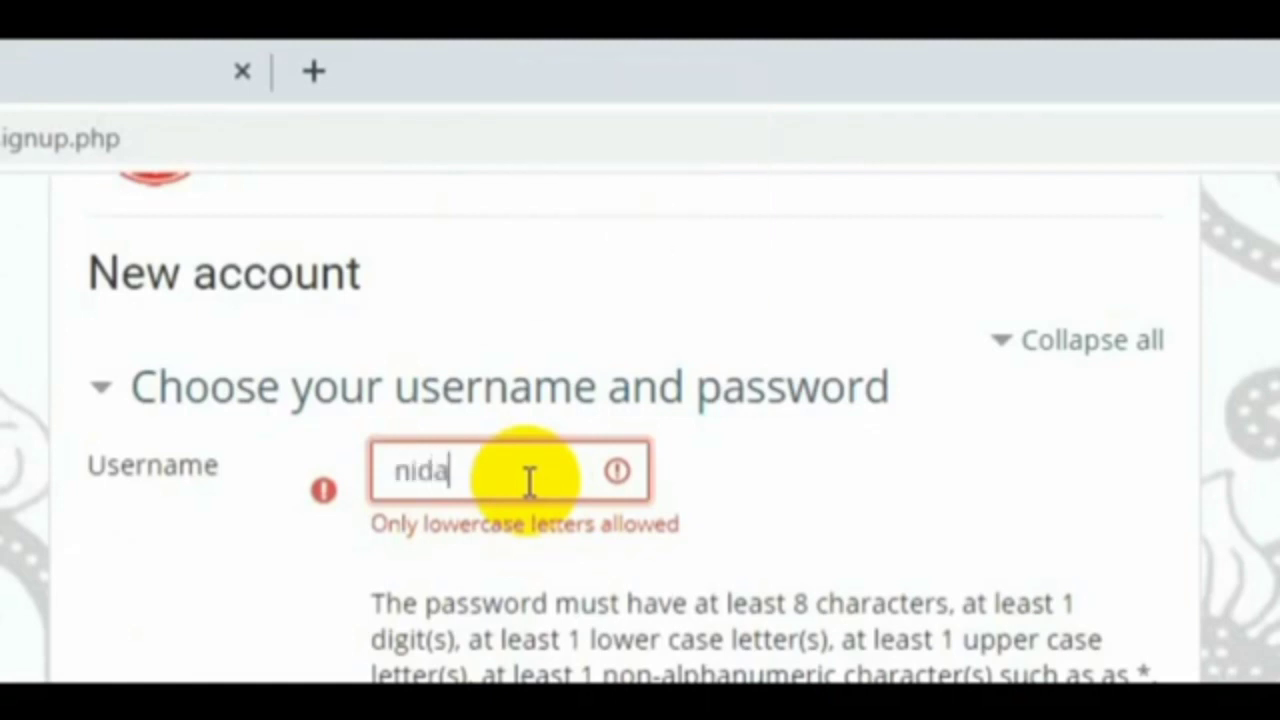
Clear the rejected password and enter a new one containing uppercase letters
{"action": "left_click", "coordinate": [548, 719]}
{"action": "type", "text": "•••••••••••"}
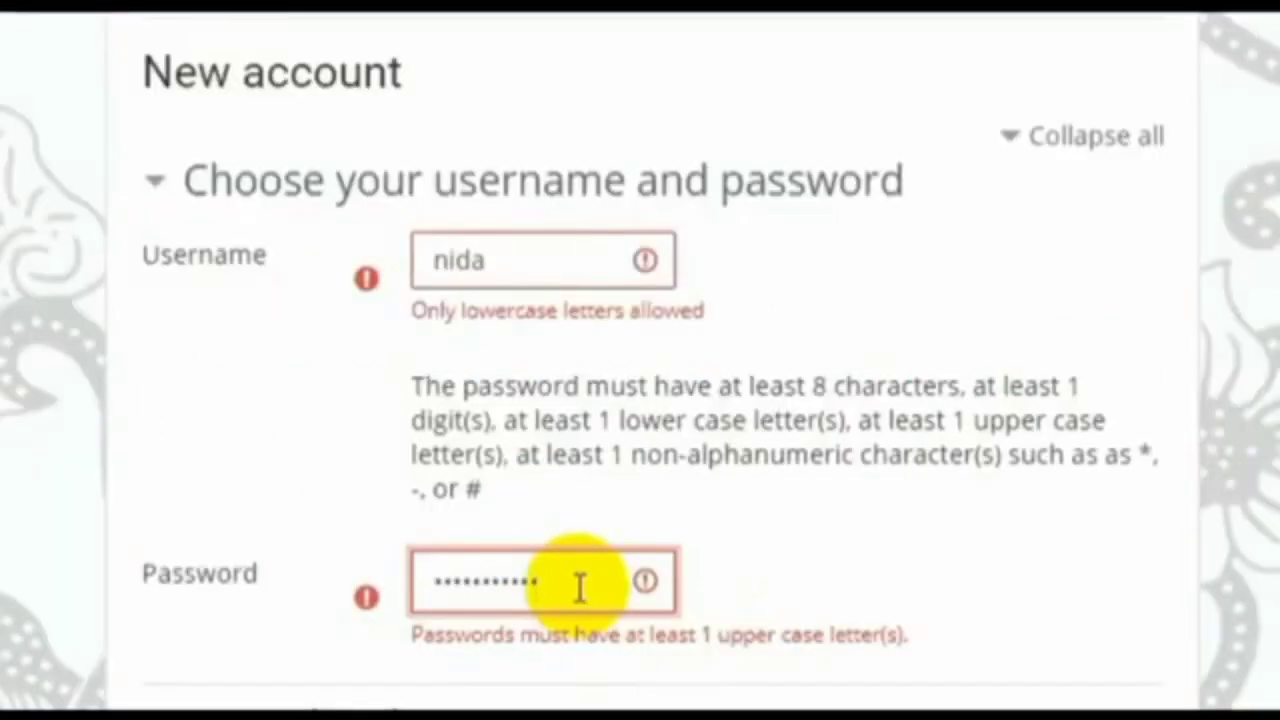
{"action": "key", "text": "BackSpace"}
{"action": "key", "text": "BackSpace"}
{"action": "key", "text": "BackSpace"}
{"action": "key", "text": "BackSpace"}
{"action": "key", "text": "BackSpace"}
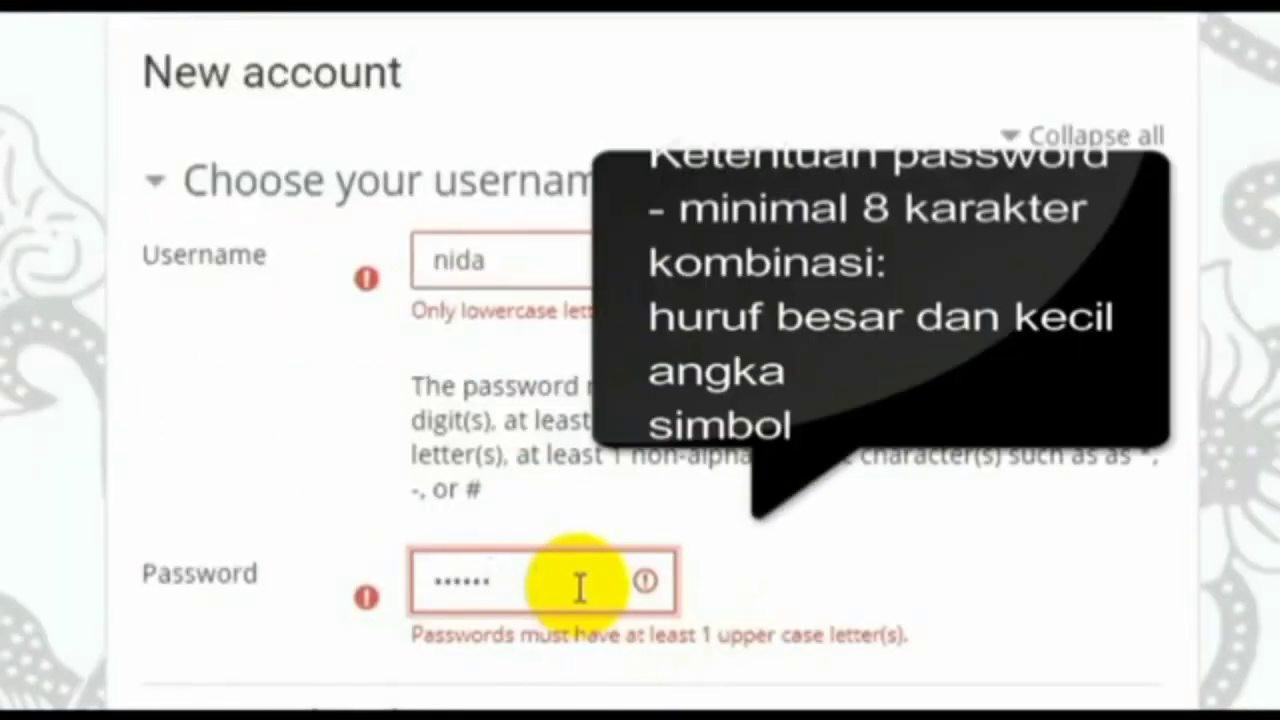
{"action": "key", "text": "BackSpace"}
{"action": "key", "text": "BackSpace"}
{"action": "key", "text": "Caps_Lock"}
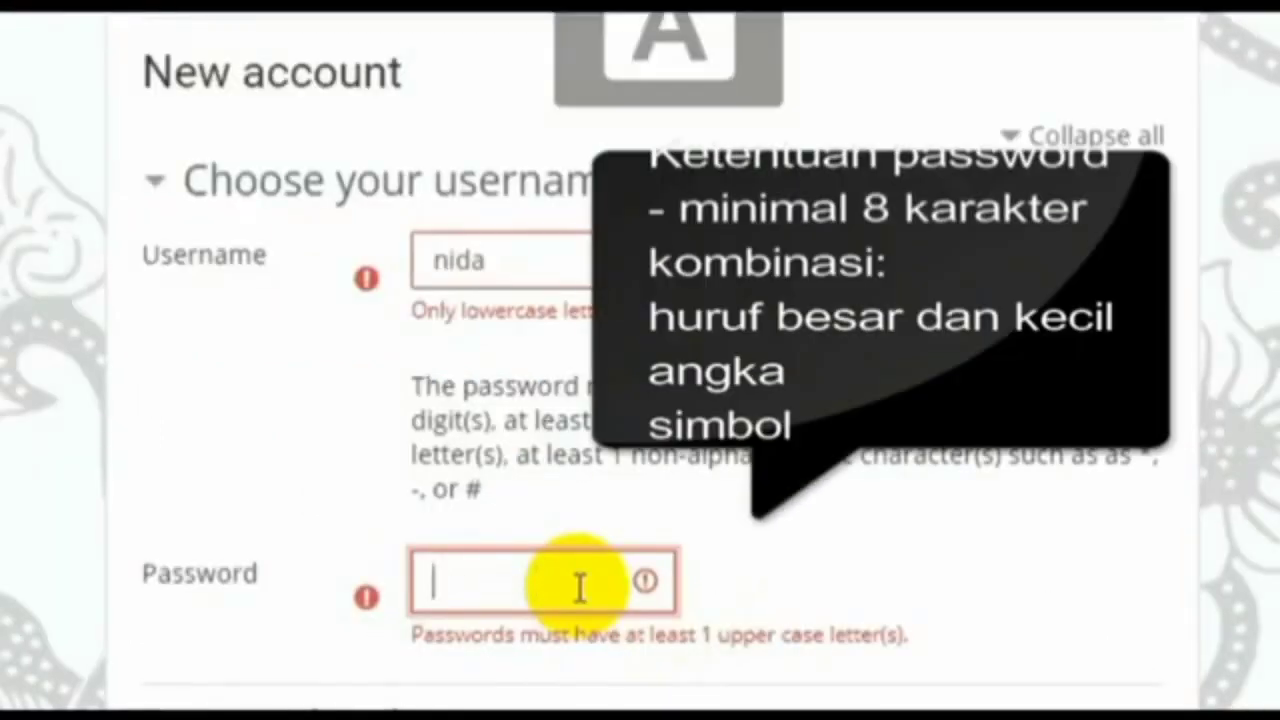
{"action": "type", "text": "••••"}
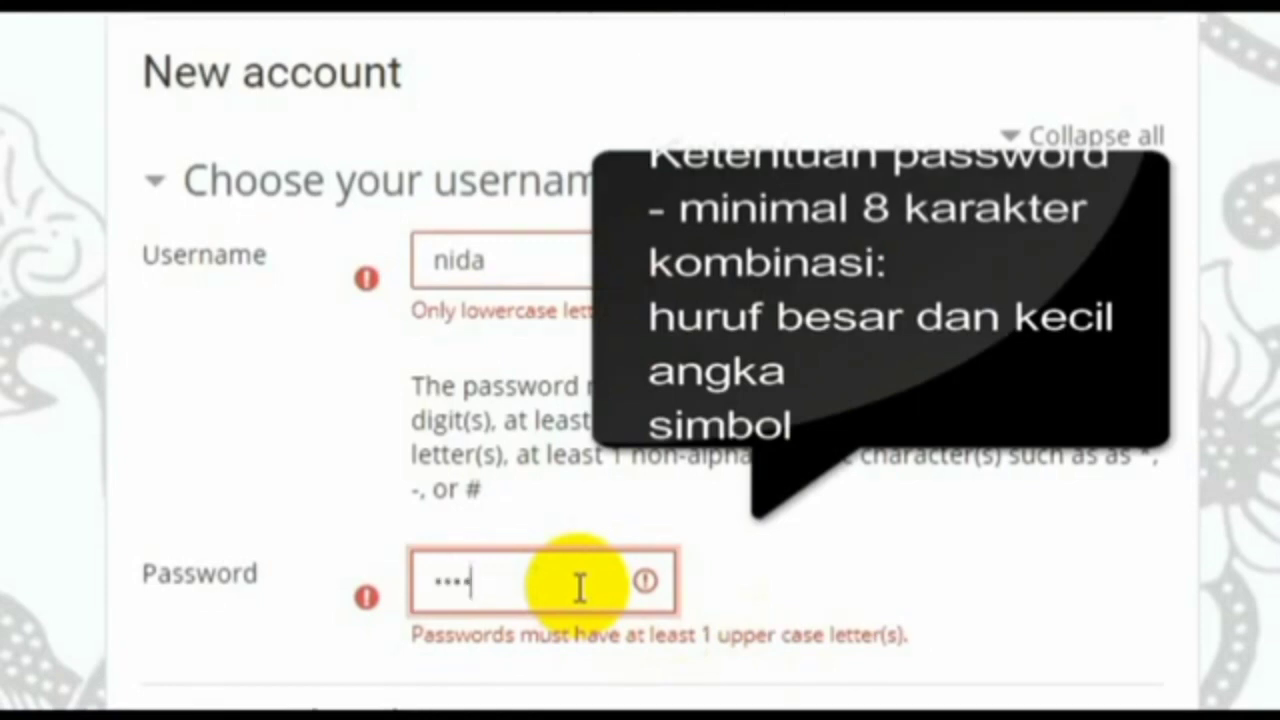
{"action": "type", "text": "•••"}
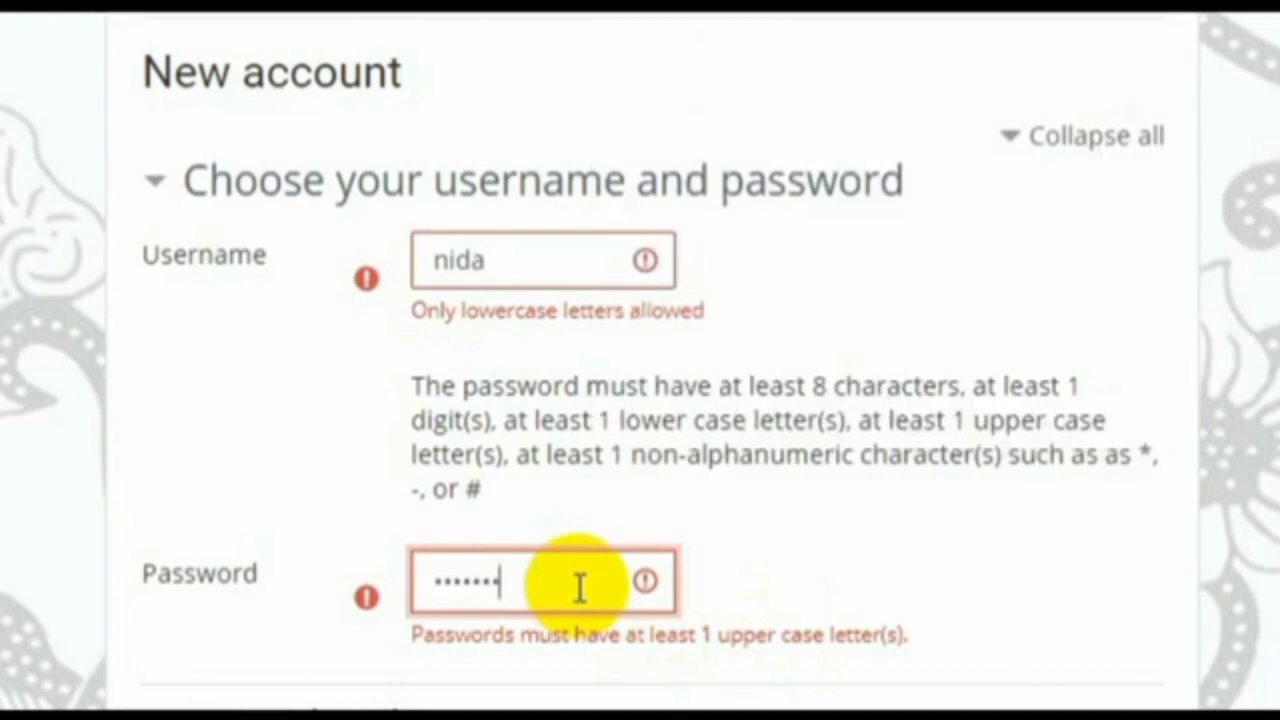
{"action": "type", "text": "•••"}
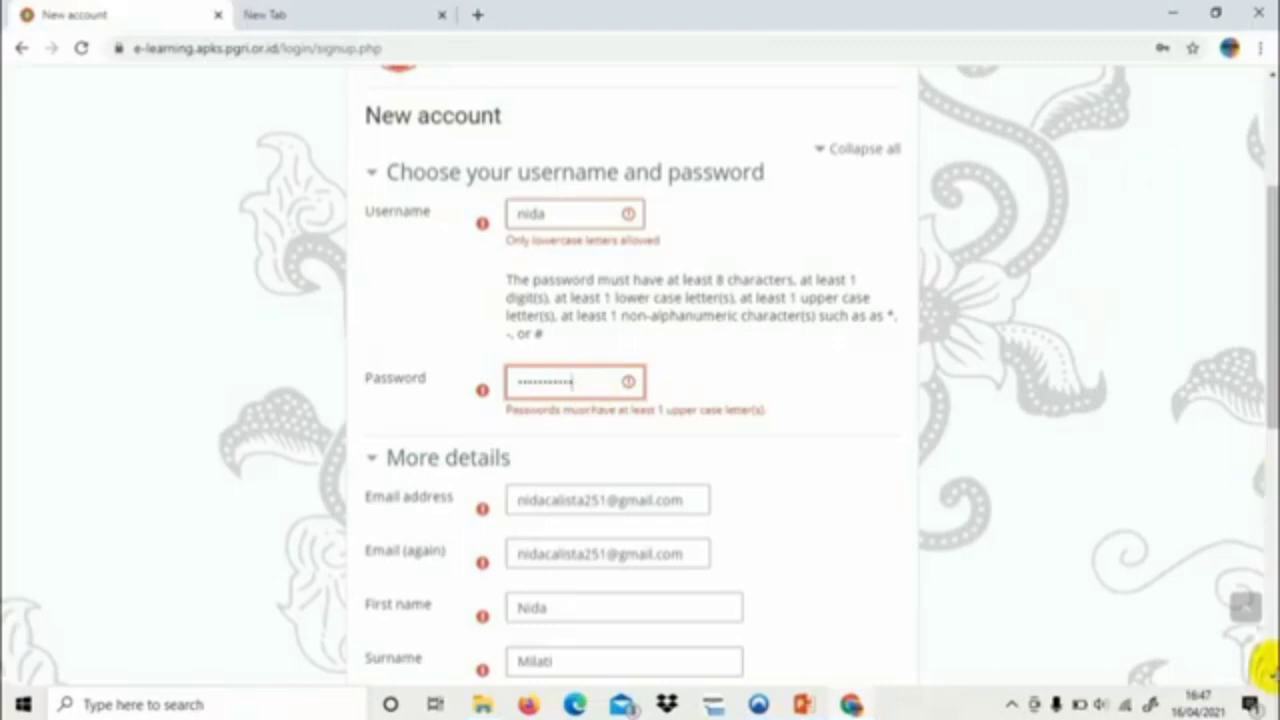
Resubmit the corrected form with 'Create my new account'
{"action": "scroll", "coordinate": [1265, 665], "scroll_direction": "down", "scroll_amount": 5}
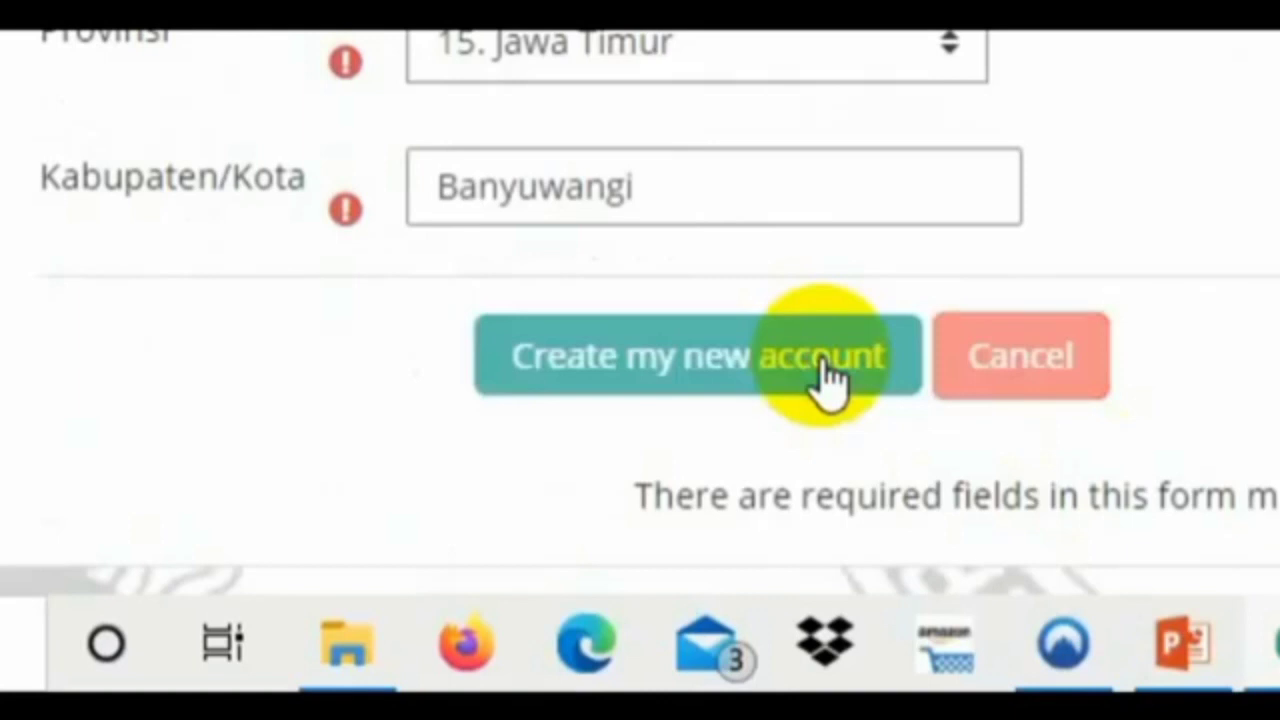
{"action": "left_click", "coordinate": [824, 370]}
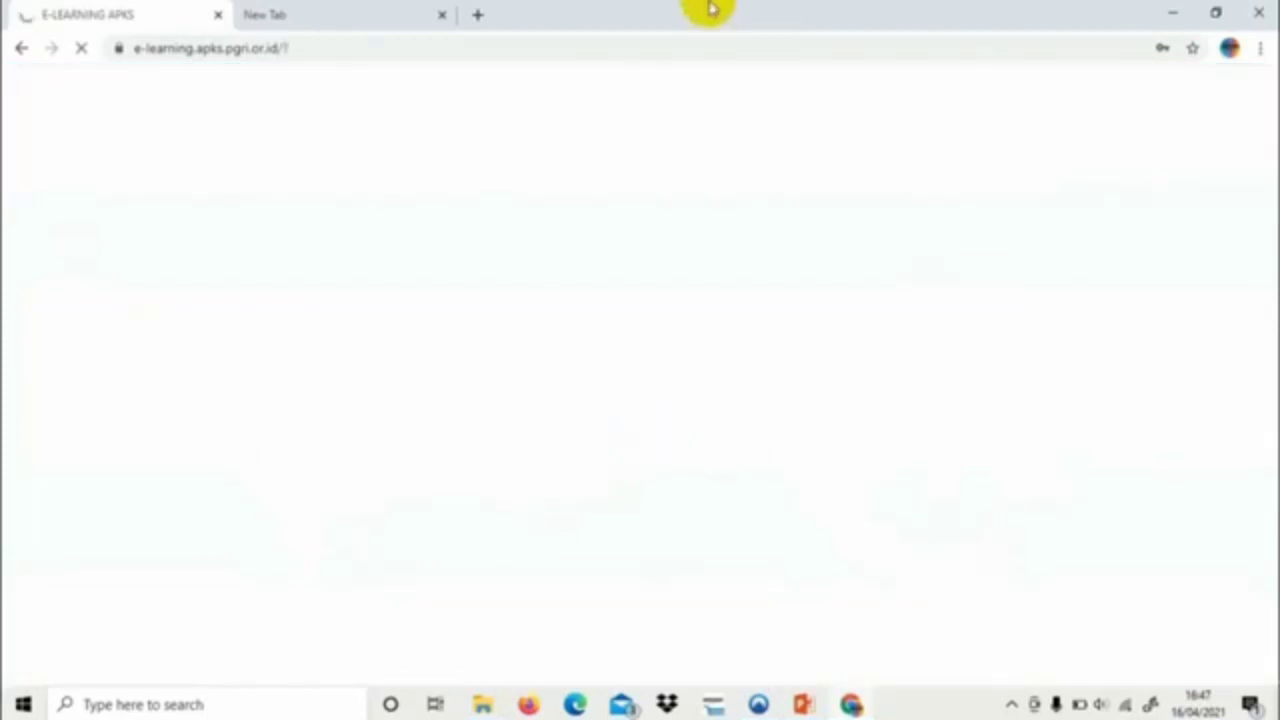
Go to the E-Learning APKS login page from the home page's Log in button
{"action": "left_click", "coordinate": [712, 48]}
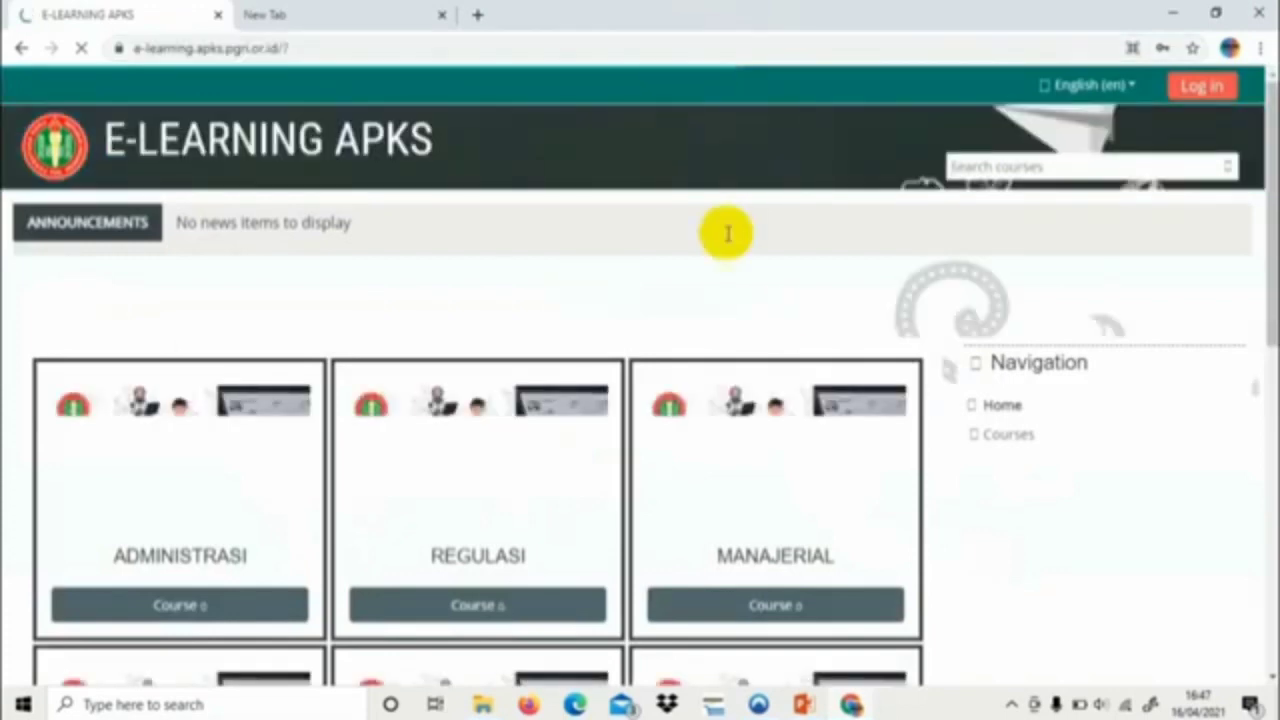
{"action": "left_click", "coordinate": [1202, 92]}
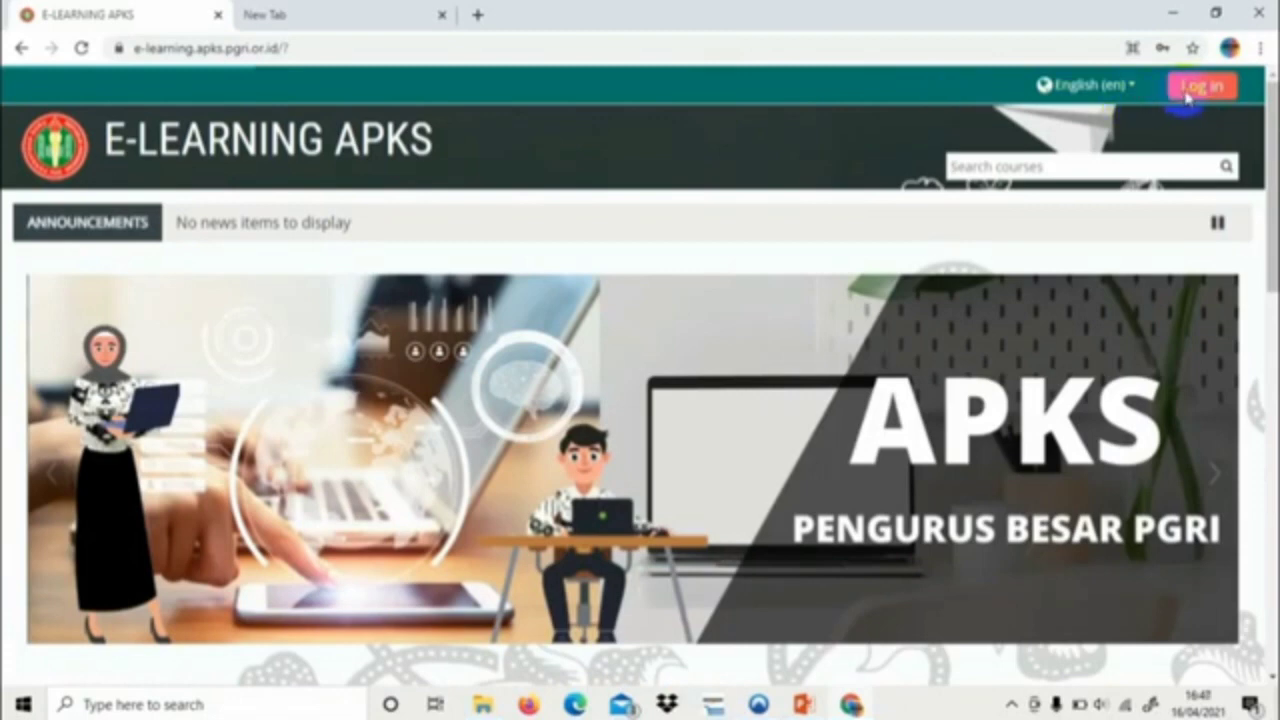
{"action": "left_click", "coordinate": [1186, 94]}
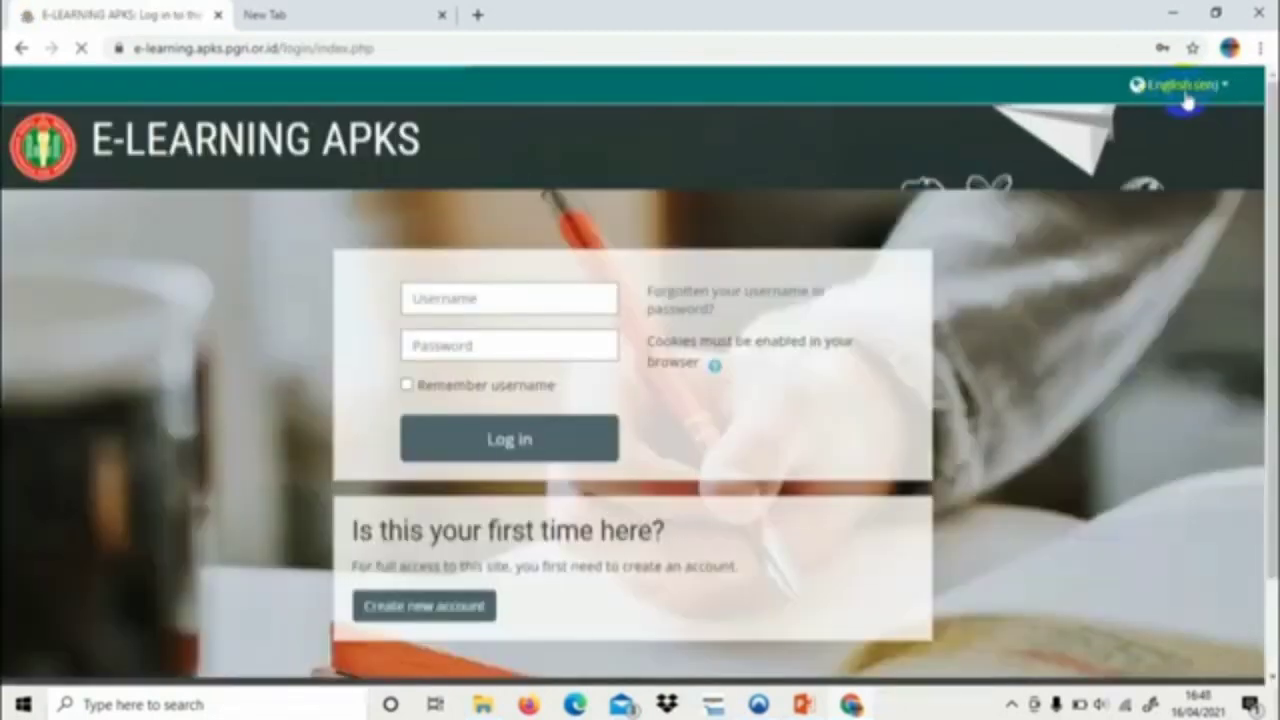
Enter the new username and password and tick 'Remember username'
{"action": "left_click", "coordinate": [587, 298]}
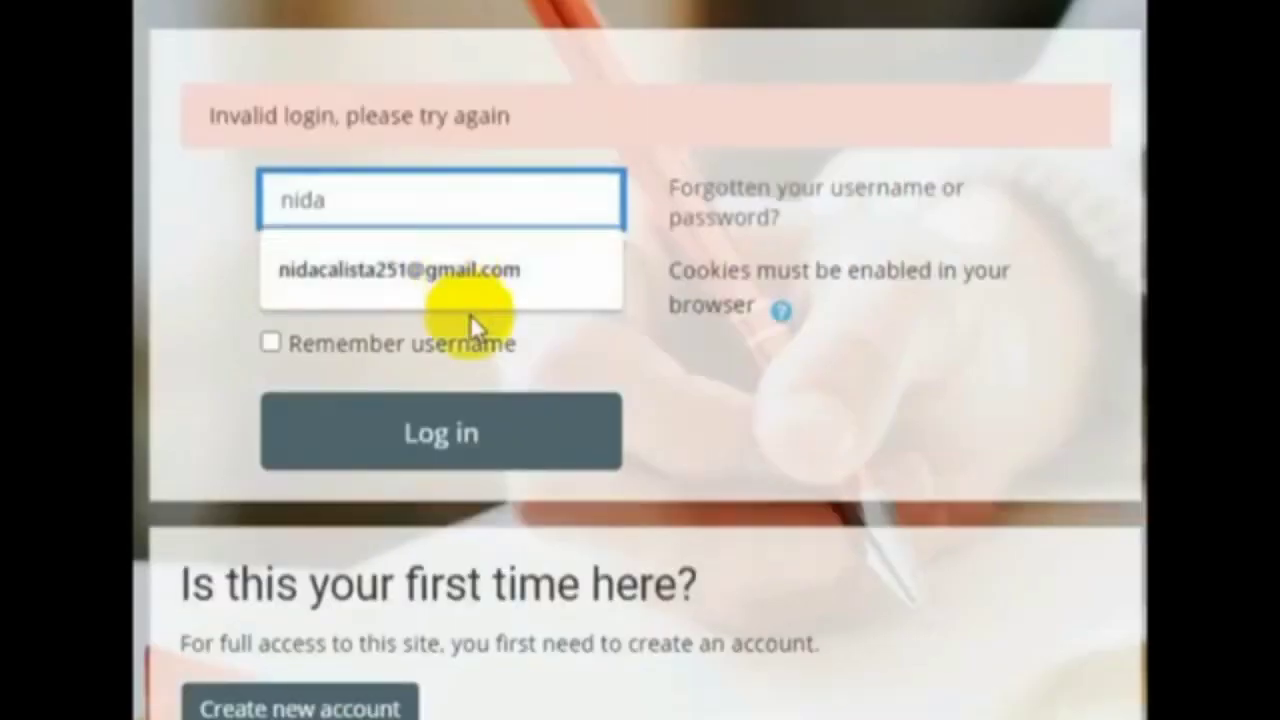
{"action": "left_click", "coordinate": [143, 294]}
{"action": "left_click", "coordinate": [321, 270]}
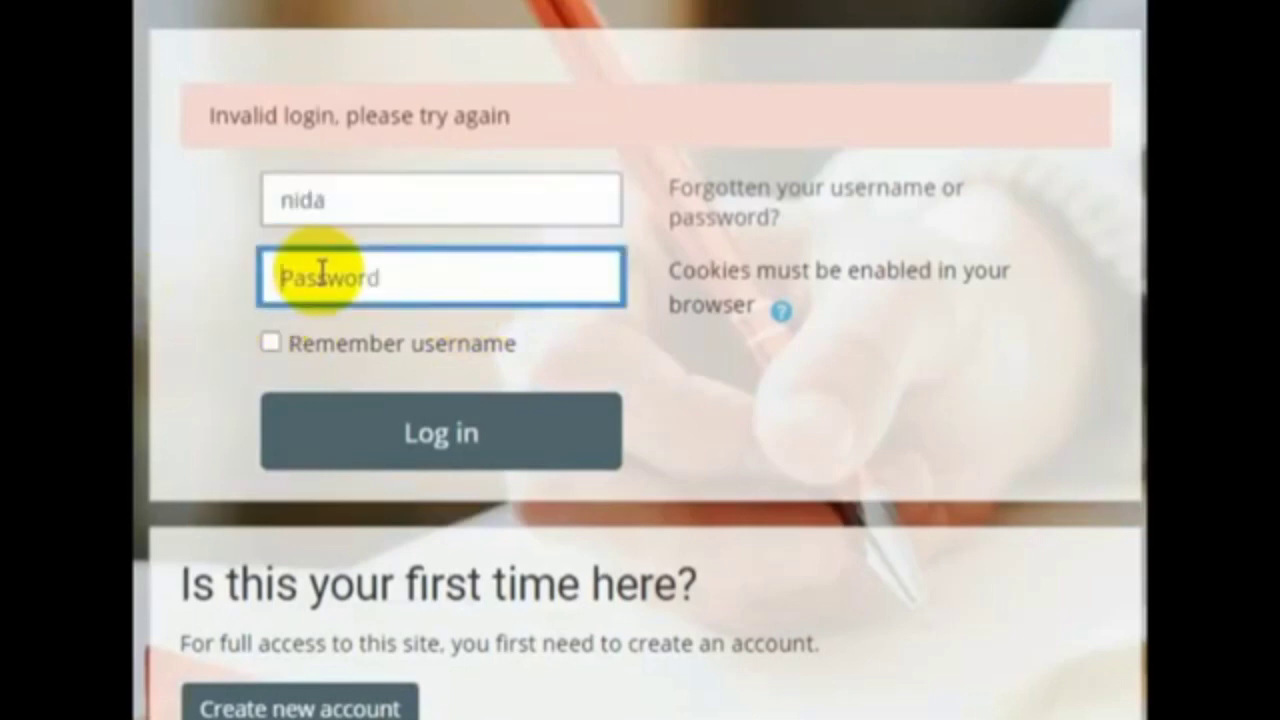
{"action": "type", "text": "****"}
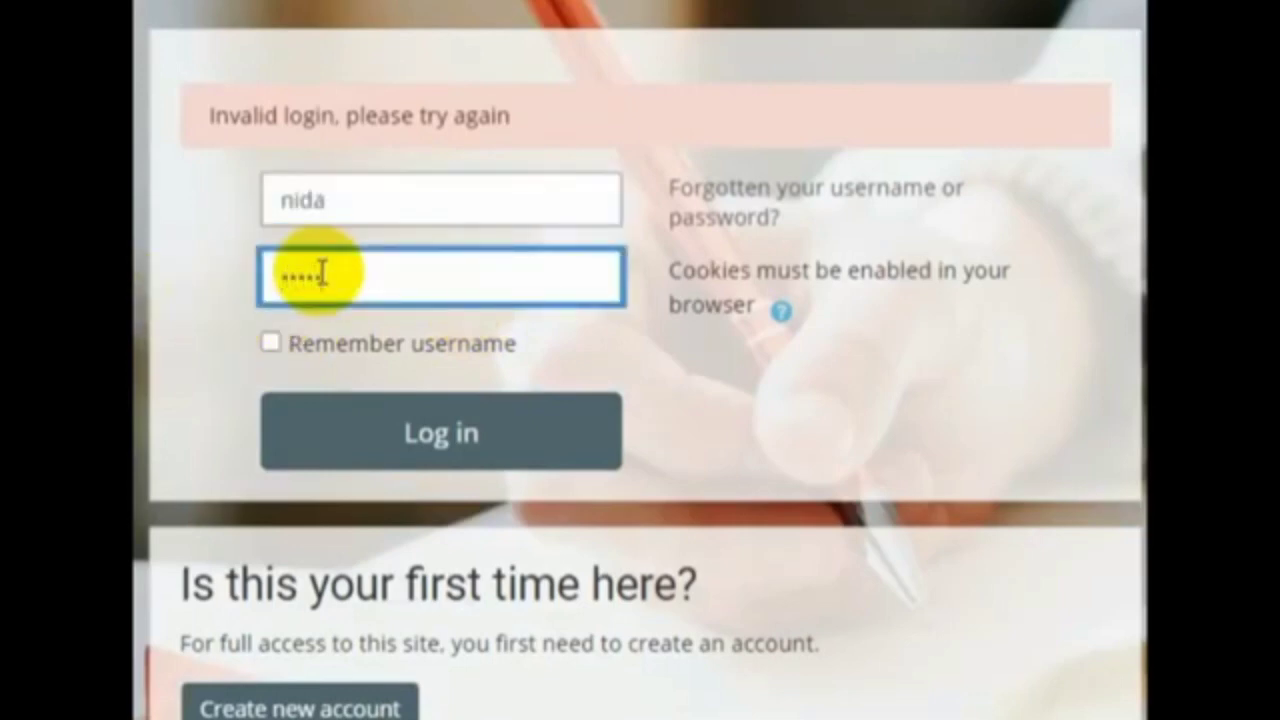
{"action": "type", "text": "****"}
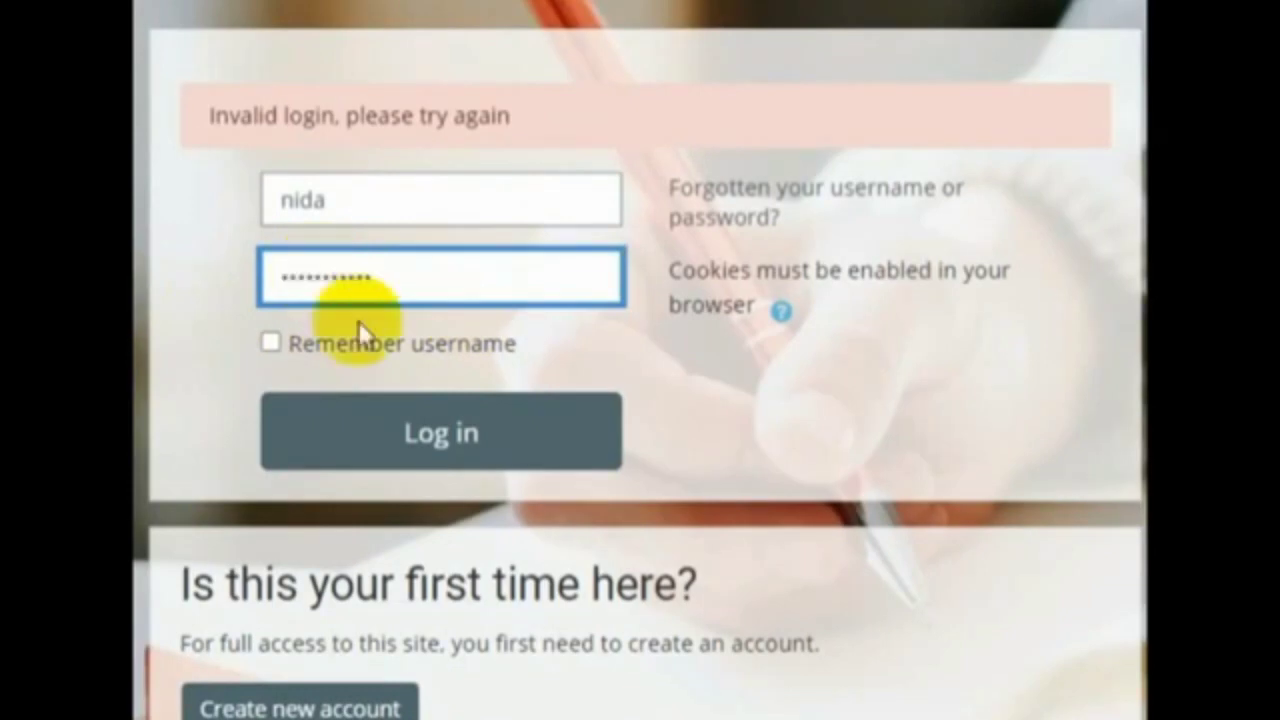
{"action": "left_click", "coordinate": [270, 342]}
Log in with the new account and save the password in Chrome
{"action": "left_click", "coordinate": [348, 445]}
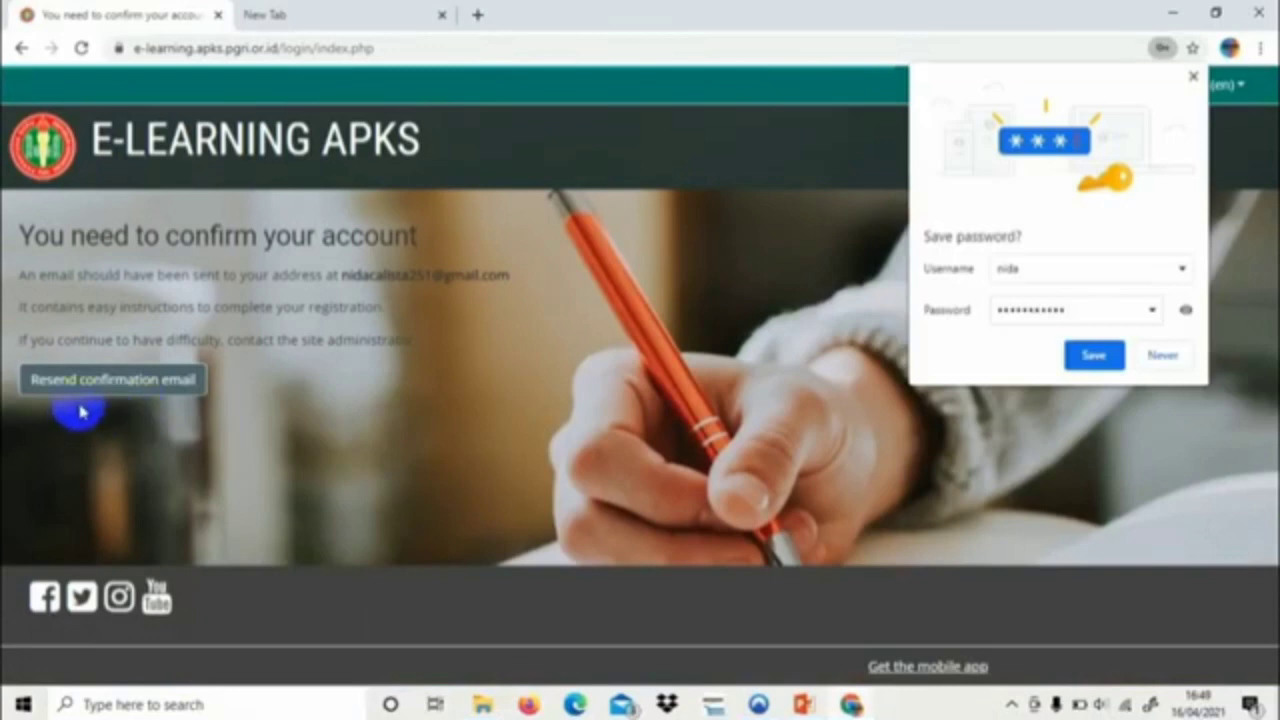
{"action": "left_click", "coordinate": [1076, 356]}
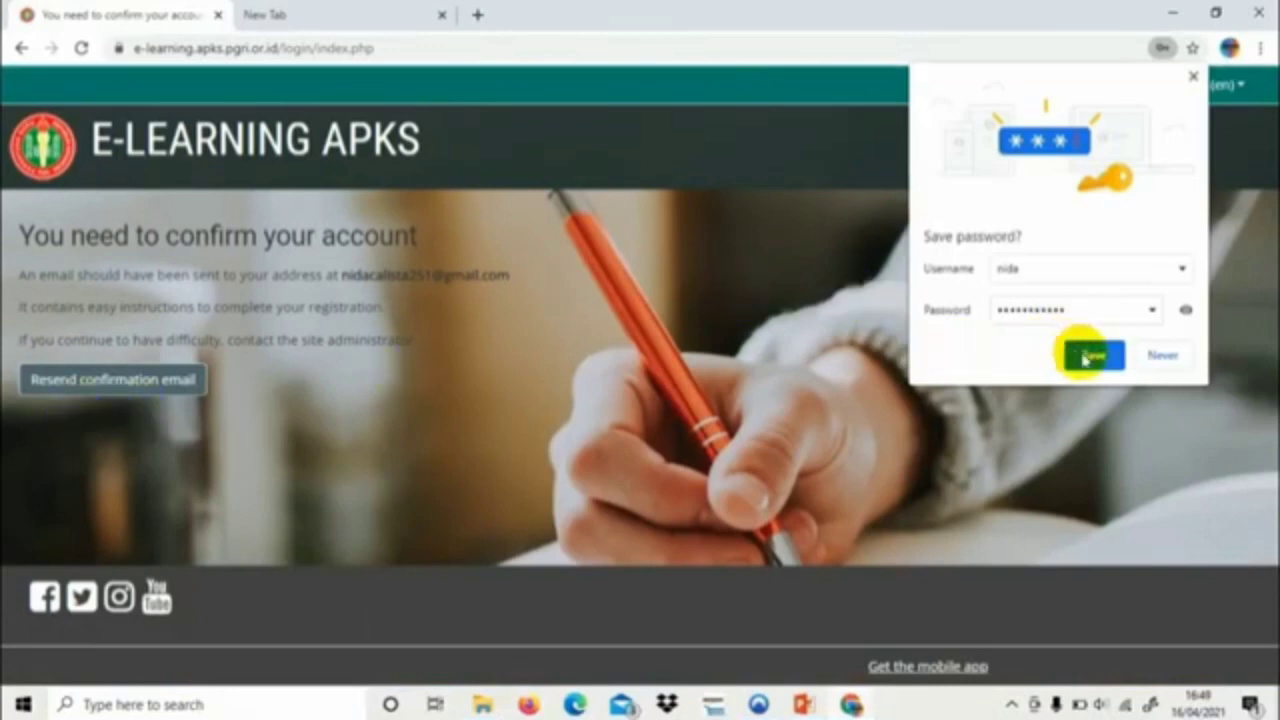